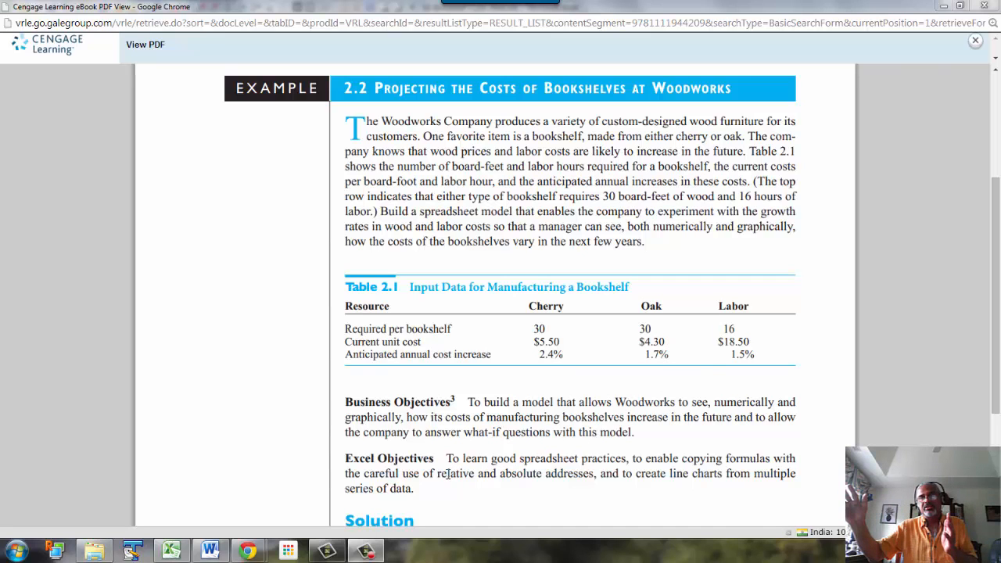
- Switch to the bookshelf costs workbook in Excel and examine the inputs and the empty projected costs ranges B19:D25 and E19:F25
left_click(171, 550)
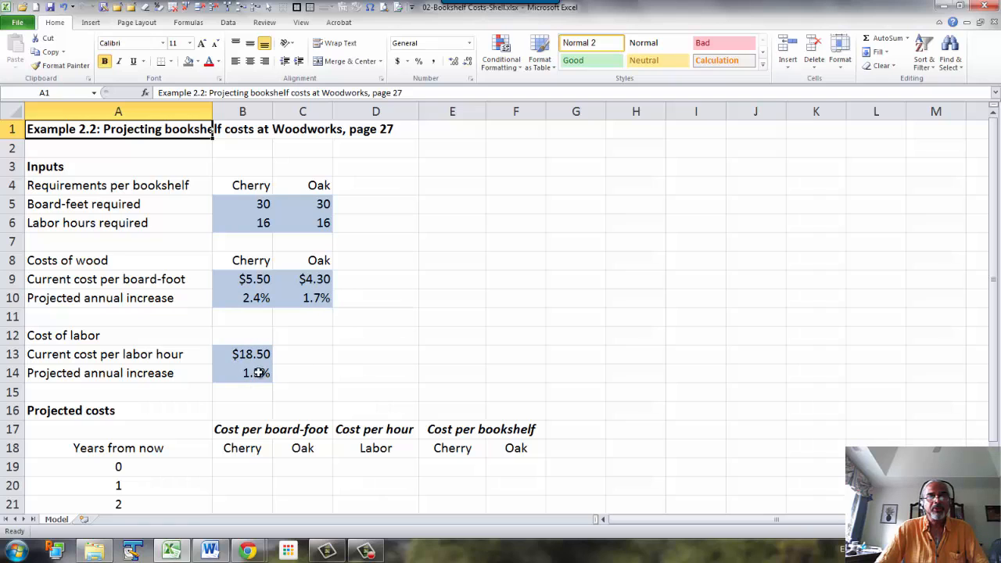
scroll(356, 353, "down", 1)
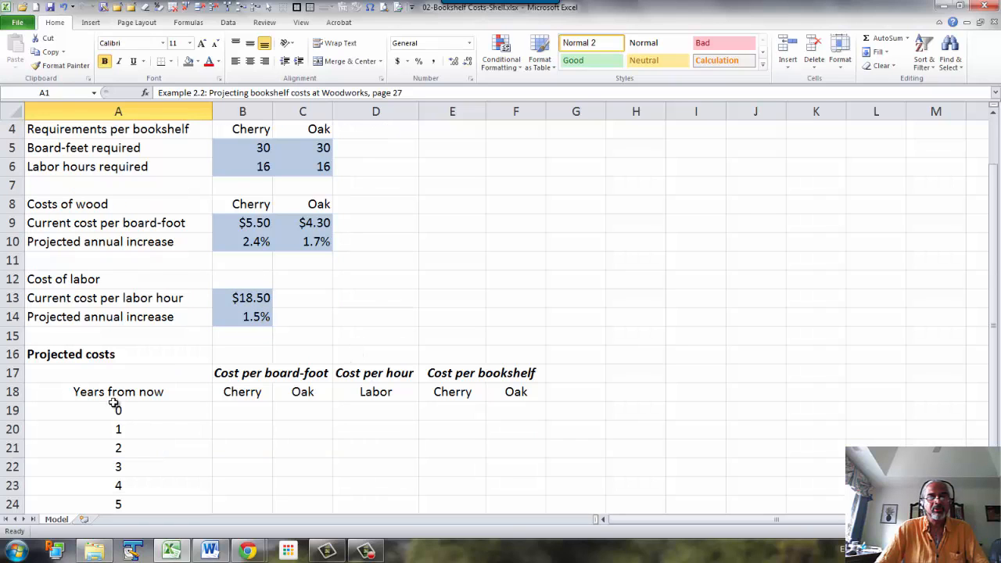
scroll(114, 404, "down", 1)
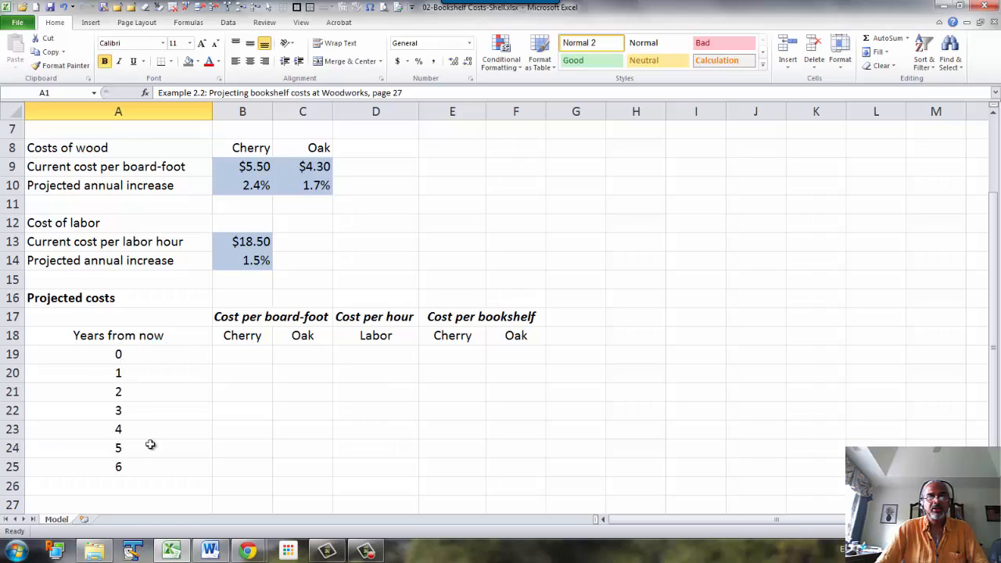
left_click_drag(239, 352, 374, 466)
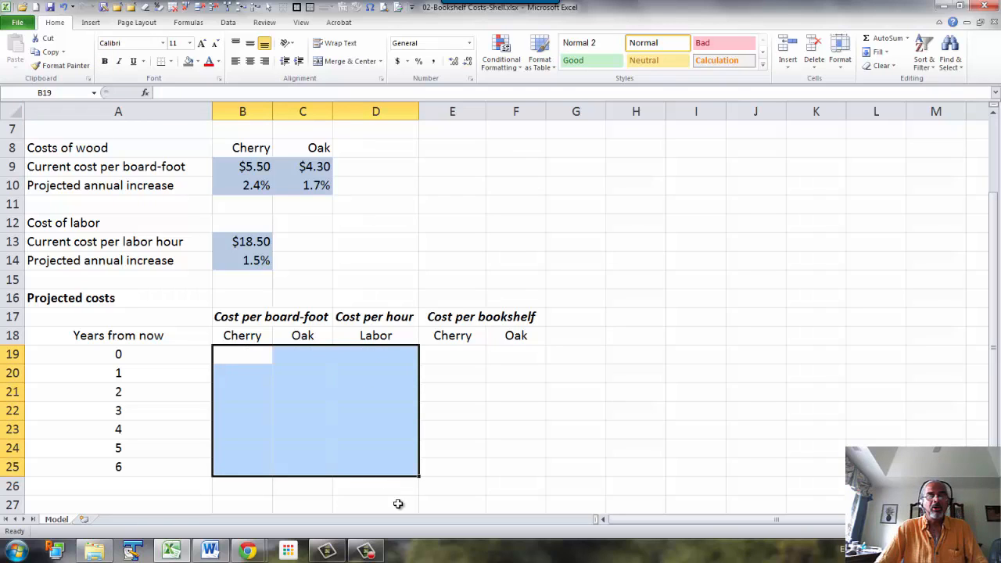
left_click(255, 354)
left_click(306, 354)
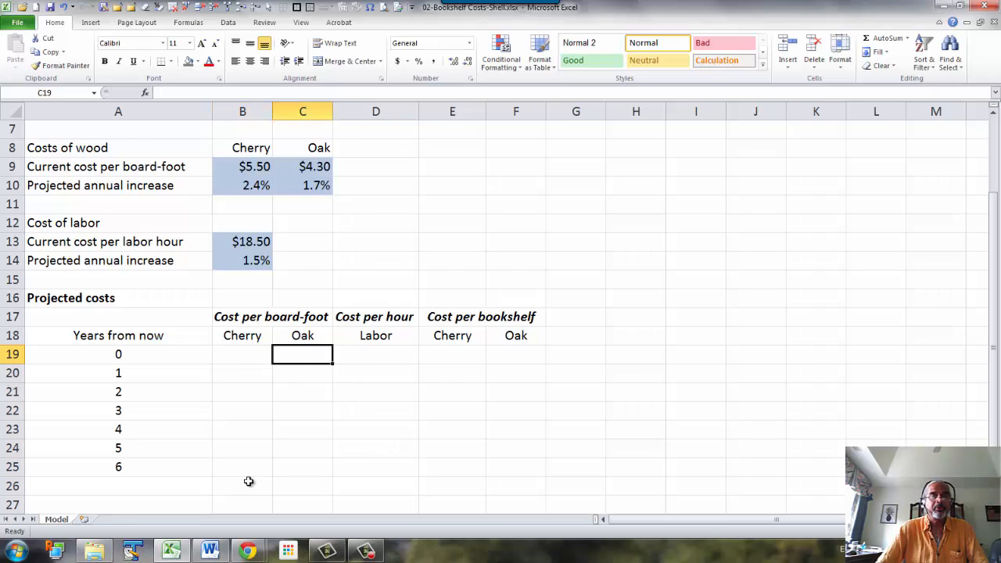
left_click(377, 358)
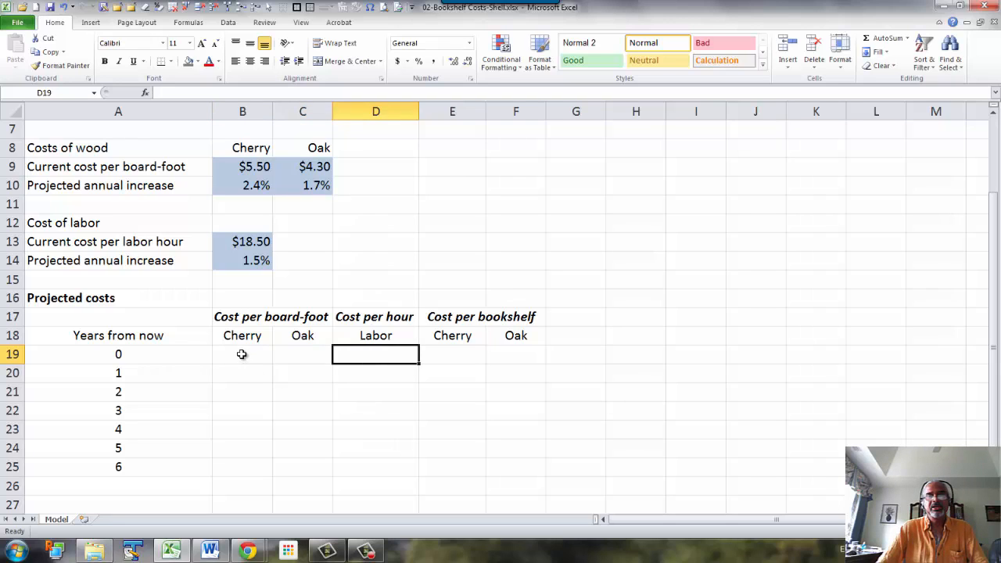
left_click_drag(241, 353, 356, 458)
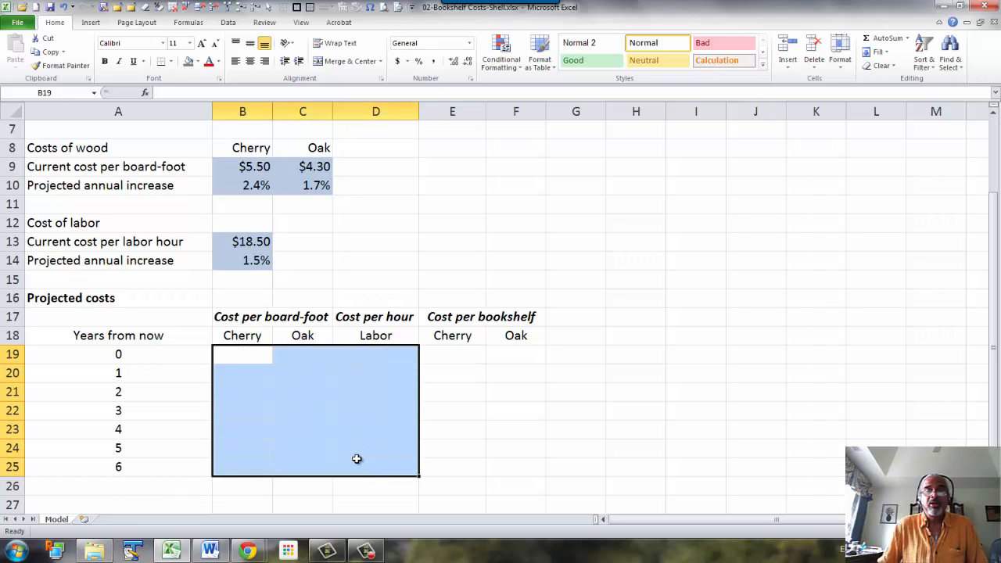
left_click_drag(451, 355, 501, 467)
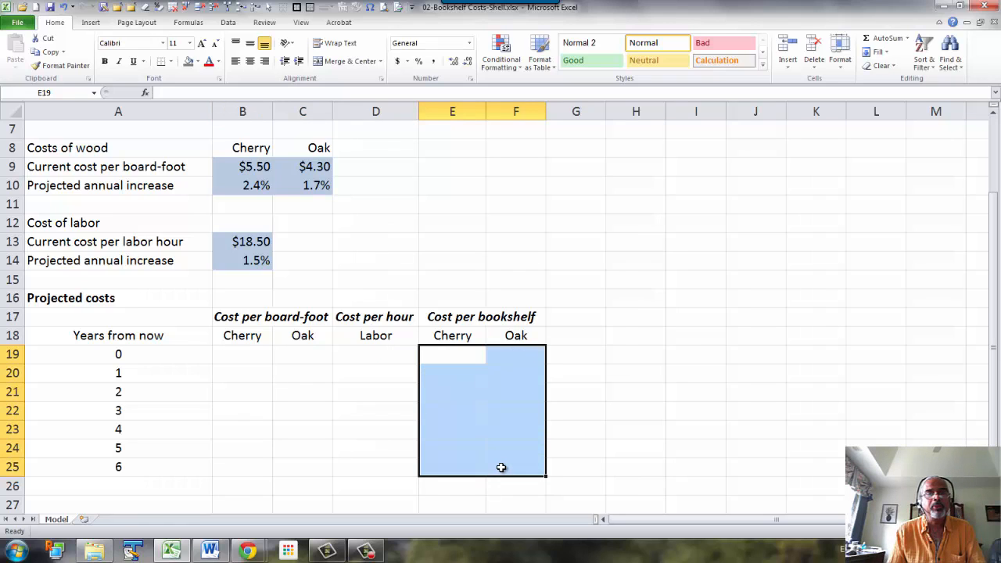
- Enter =B9 in B19 for the year 0 cherry cost per board-foot and copy it to the oak cell C19
left_click(240, 356)
type("=")
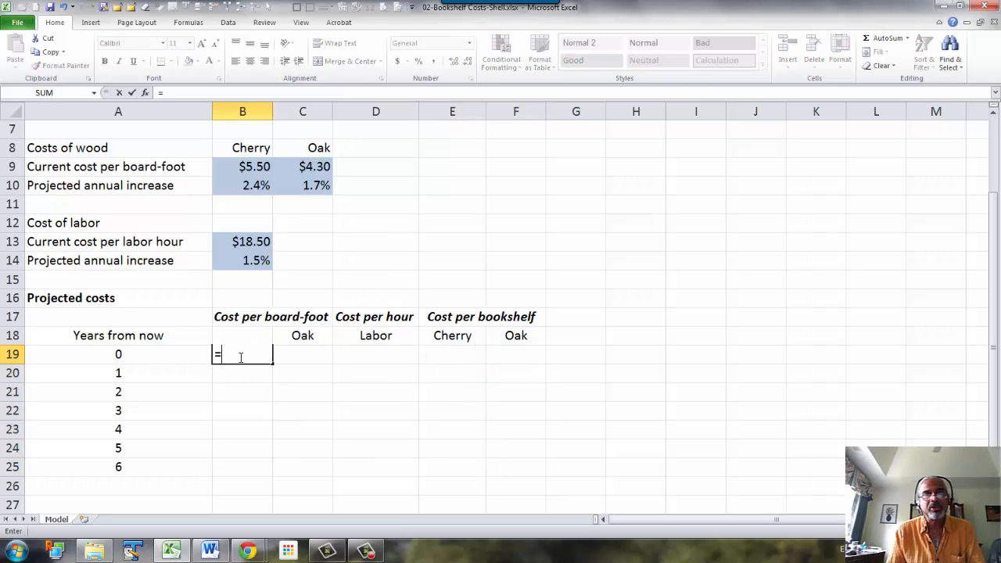
left_click(245, 169)
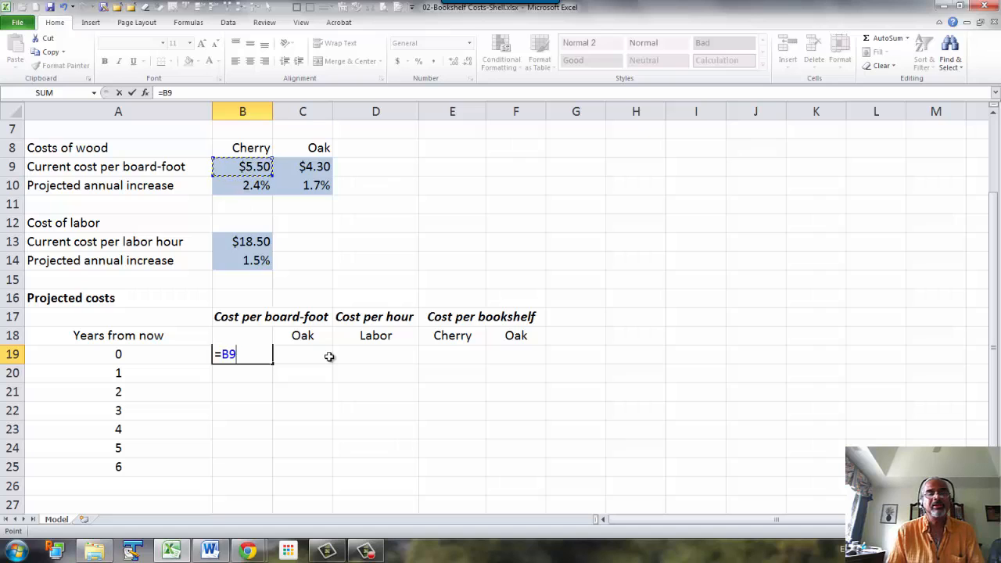
key("Return")
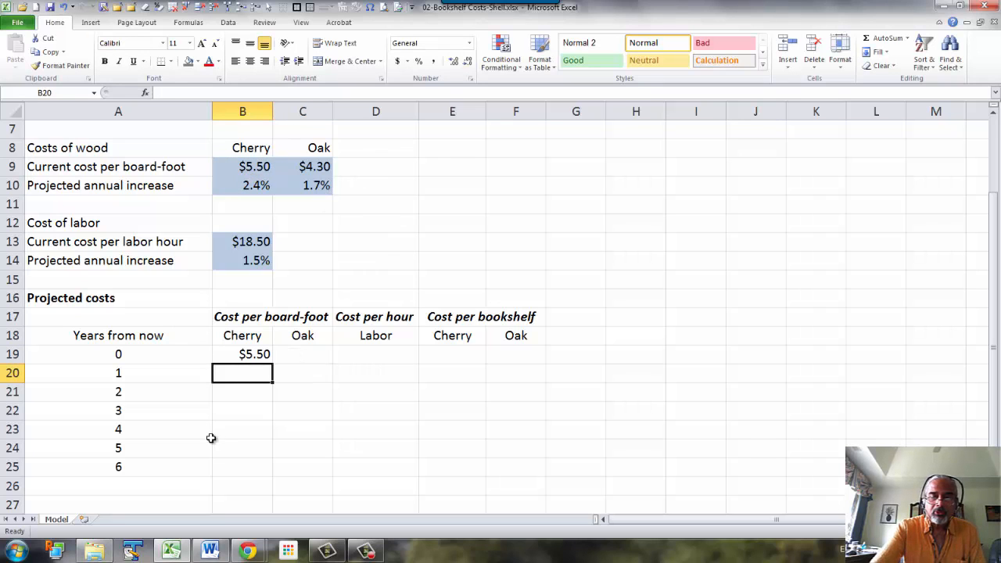
left_click(247, 353)
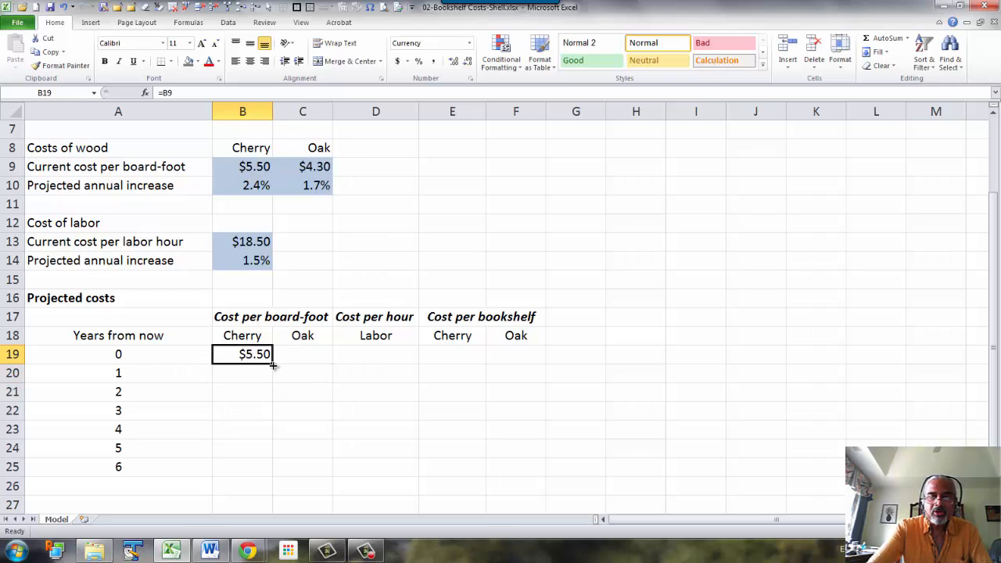
left_click_drag(272, 362, 305, 365)
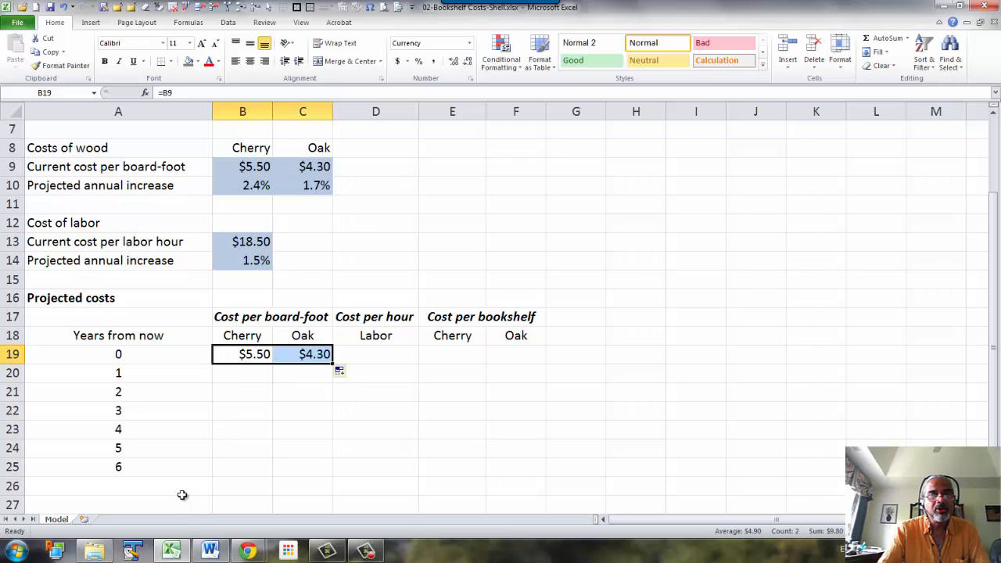
- Enter the year 1 cherry cost formula =B19*(1+B$10) in B20, with only the row of the increase rate fixed
left_click(231, 376)
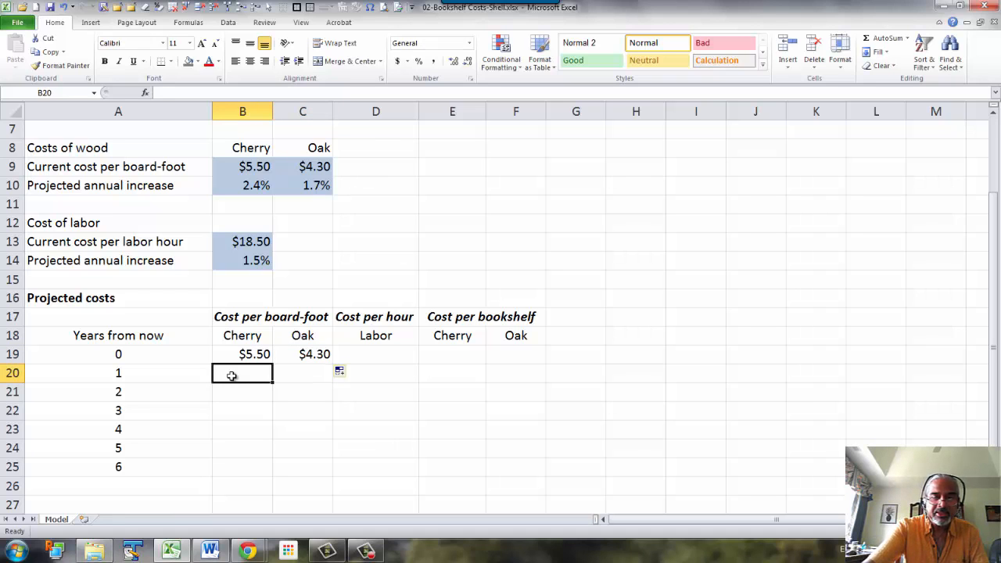
type("=")
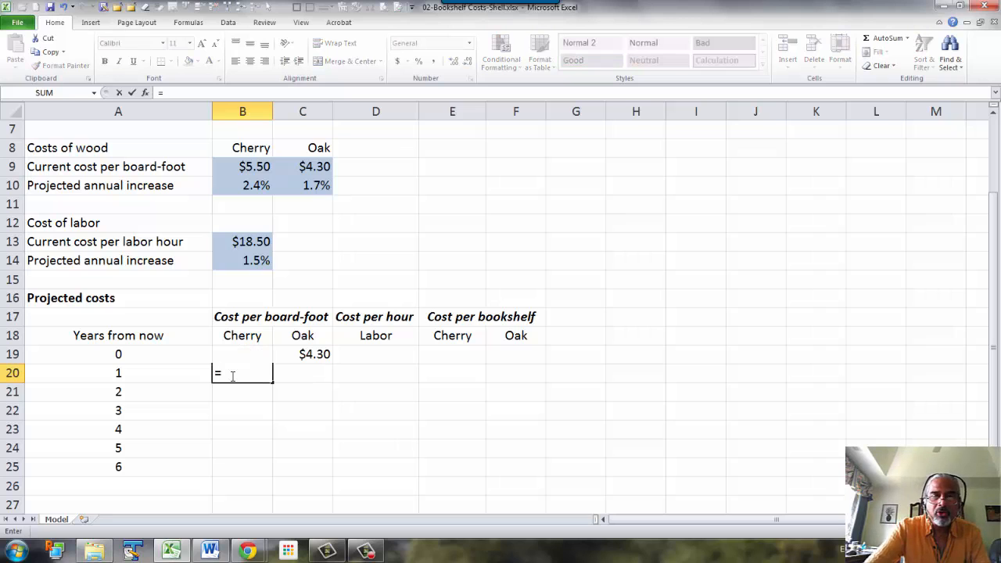
key("Up")
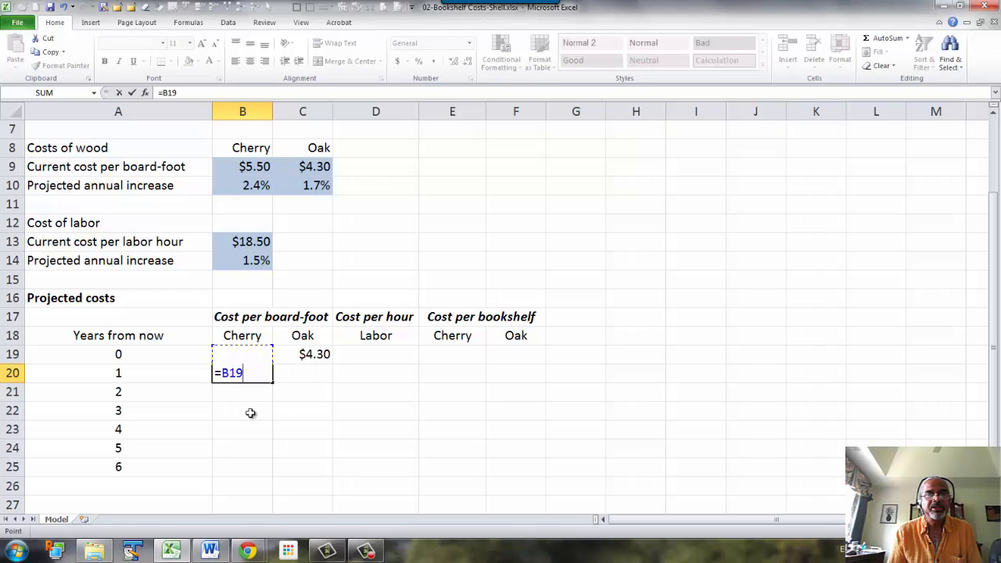
type("*(1+")
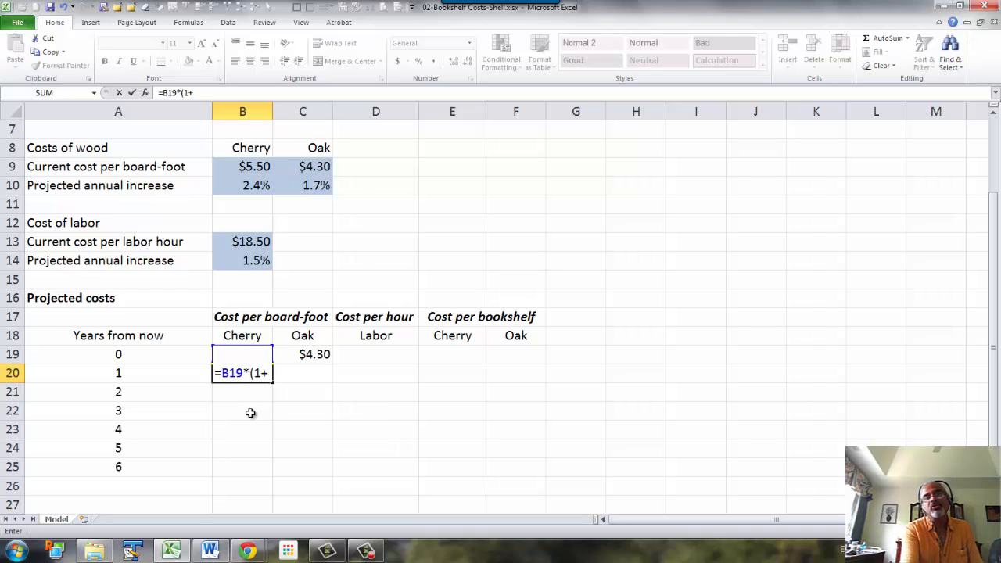
left_click(259, 186)
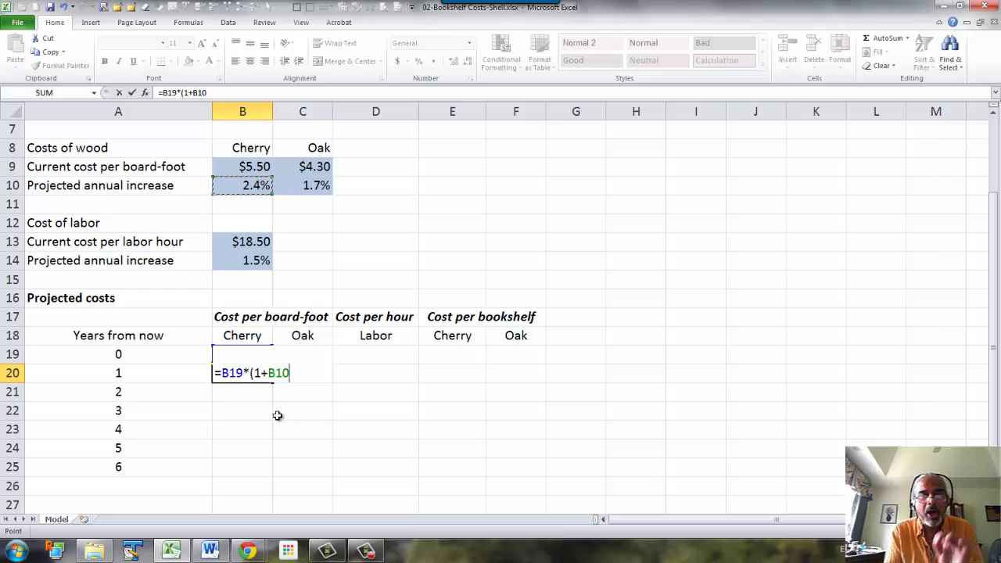
key("F4")
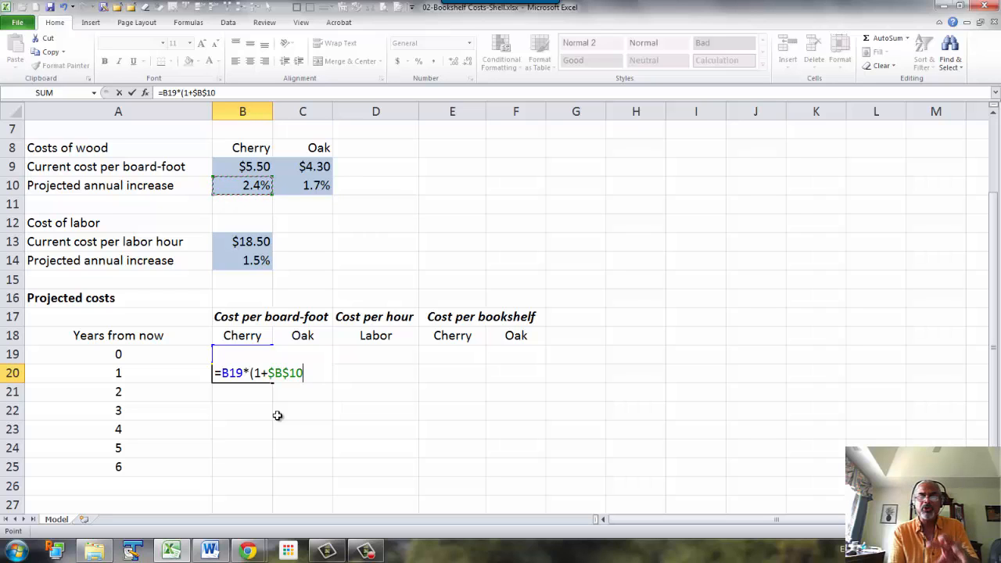
key("F4")
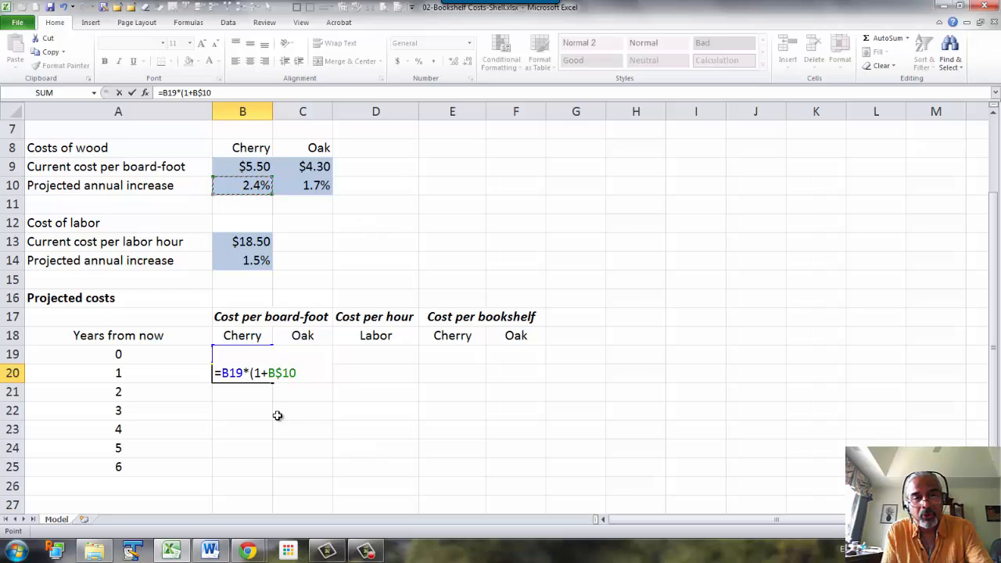
key("F4")
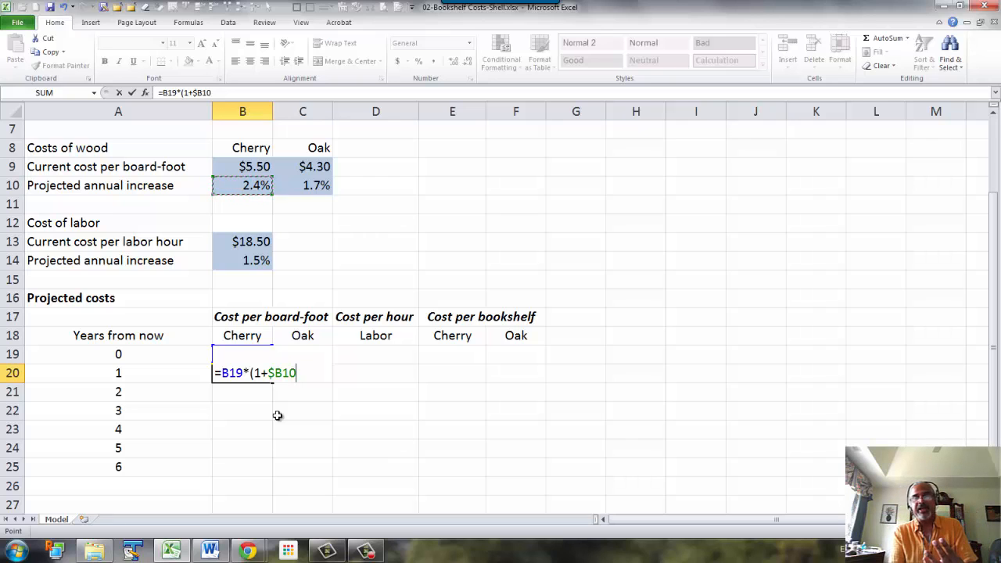
key("F4")
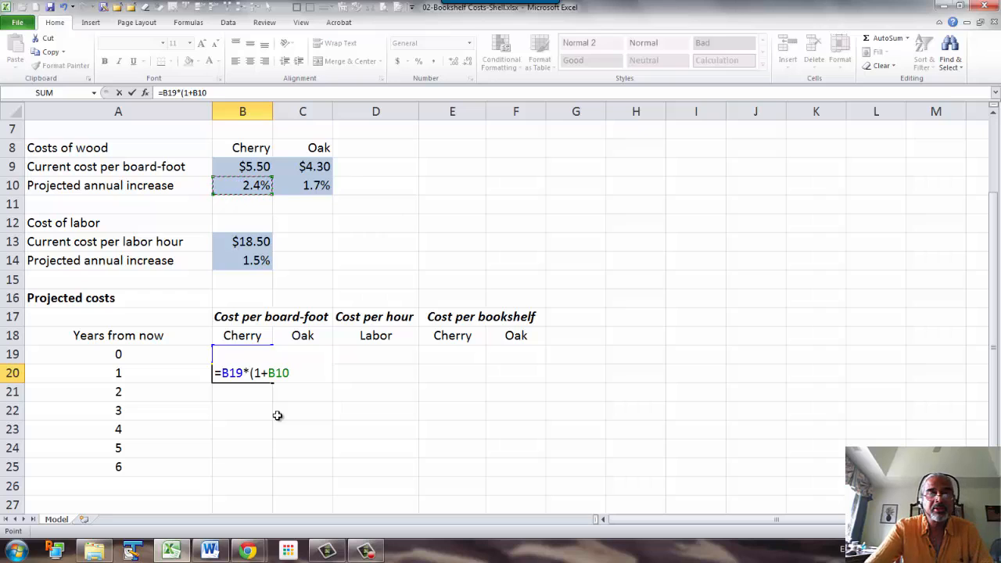
key("F4")
key("F4")
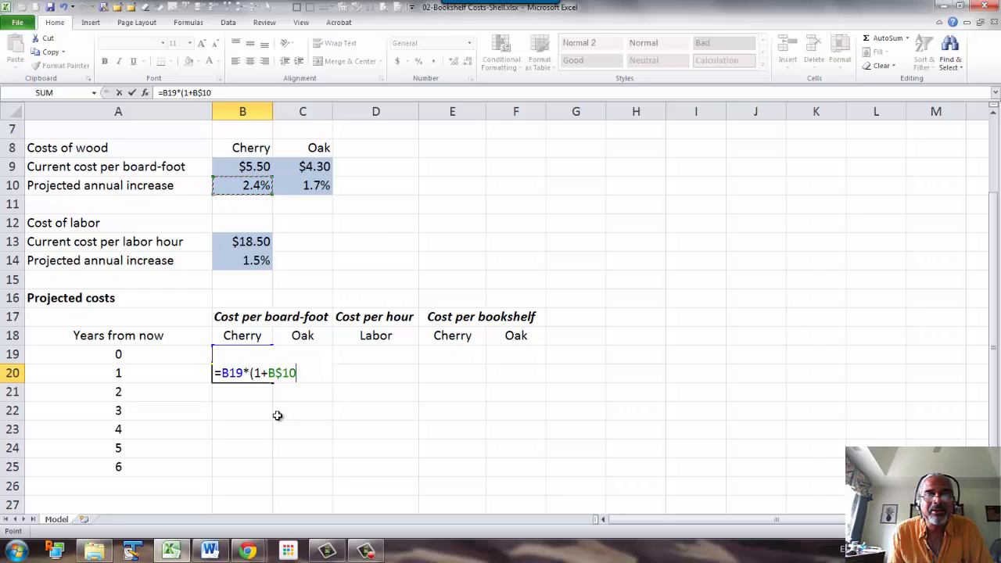
type(")")
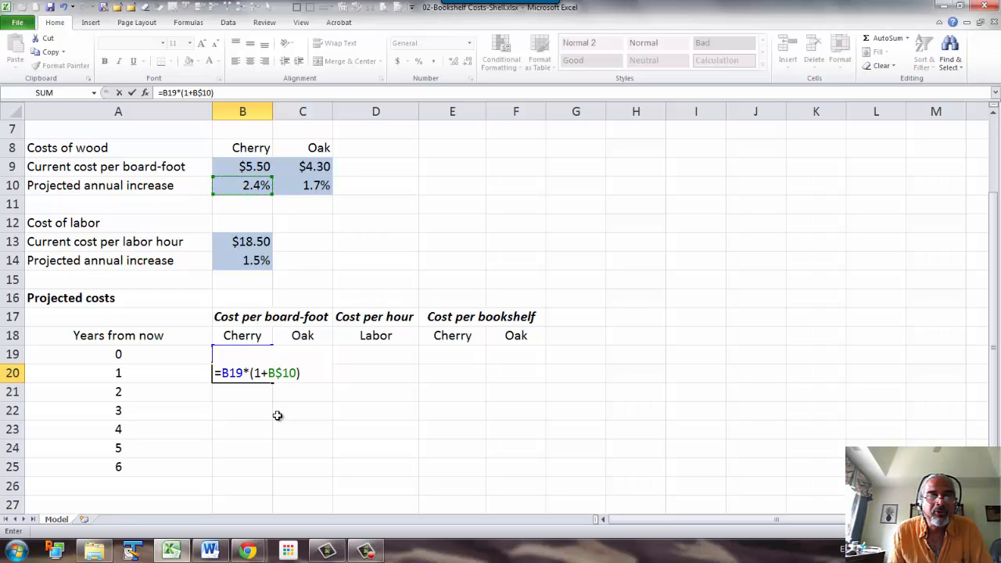
key("Return")
- Format the year 1 cherry cost in B20 as Currency
left_click(257, 374)
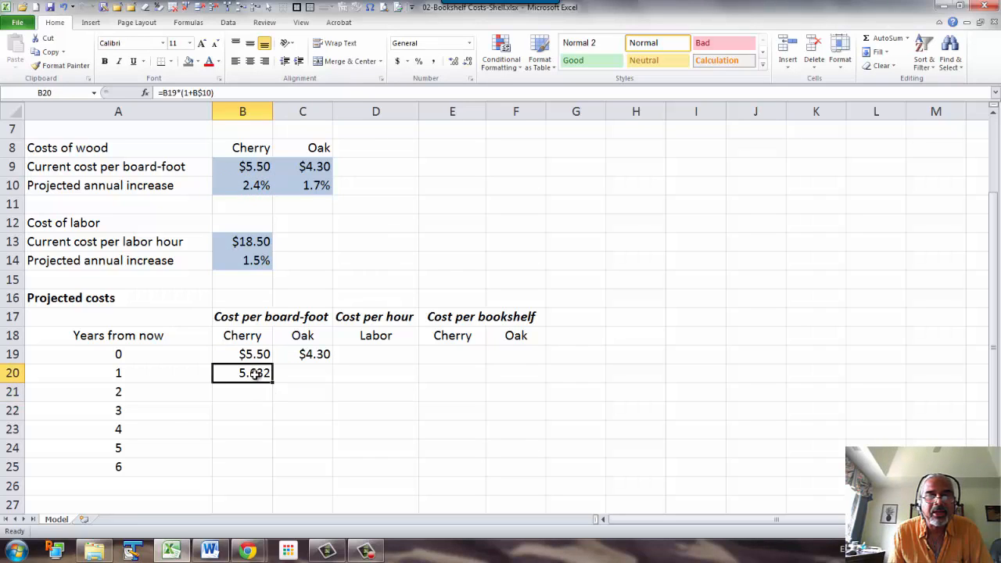
left_click(469, 43)
left_click(464, 117)
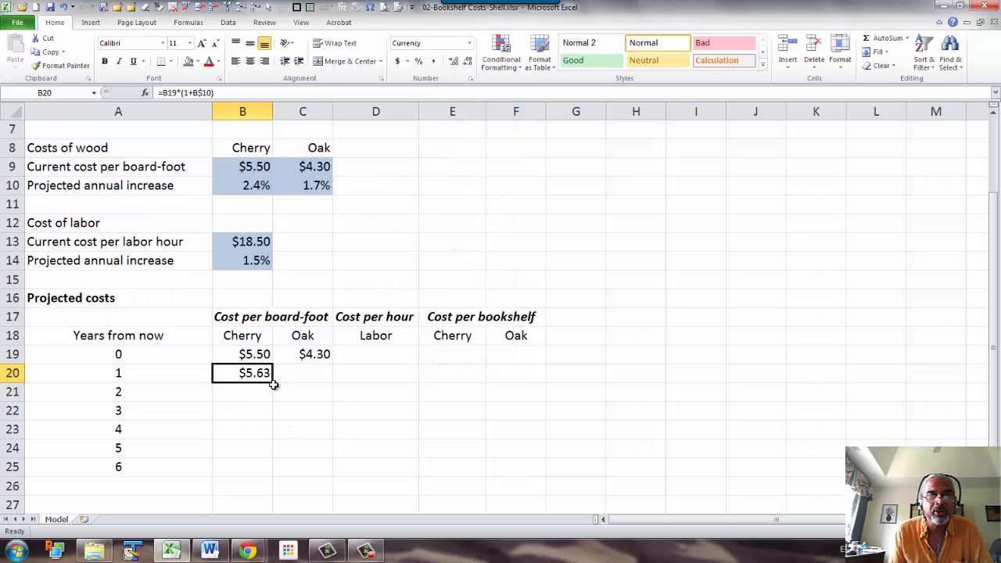
- Copy the year 1 formula from B20 to the oak cell C20, and fill both cells down through year 6 in row 25
left_click_drag(272, 380, 321, 389)
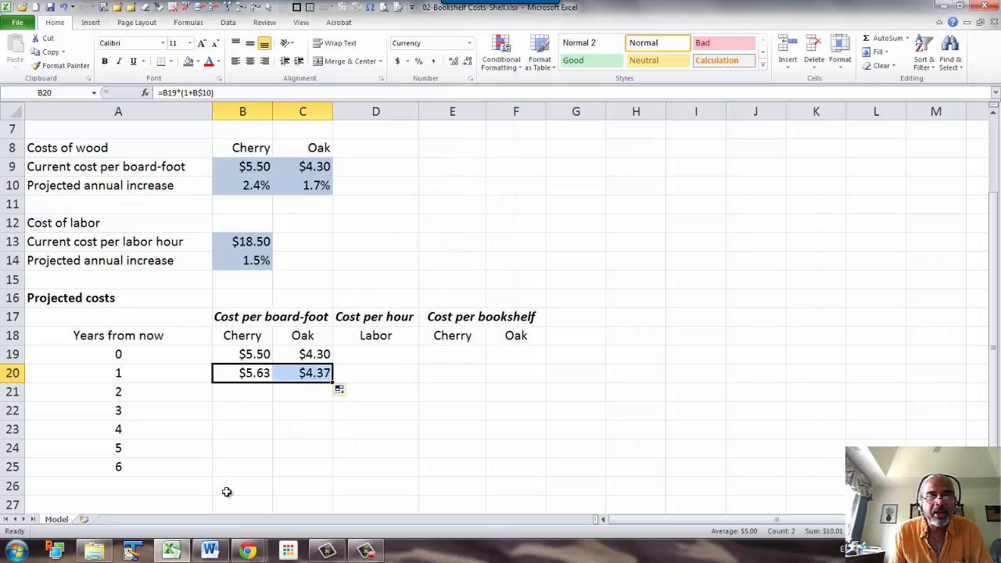
left_click(305, 377)
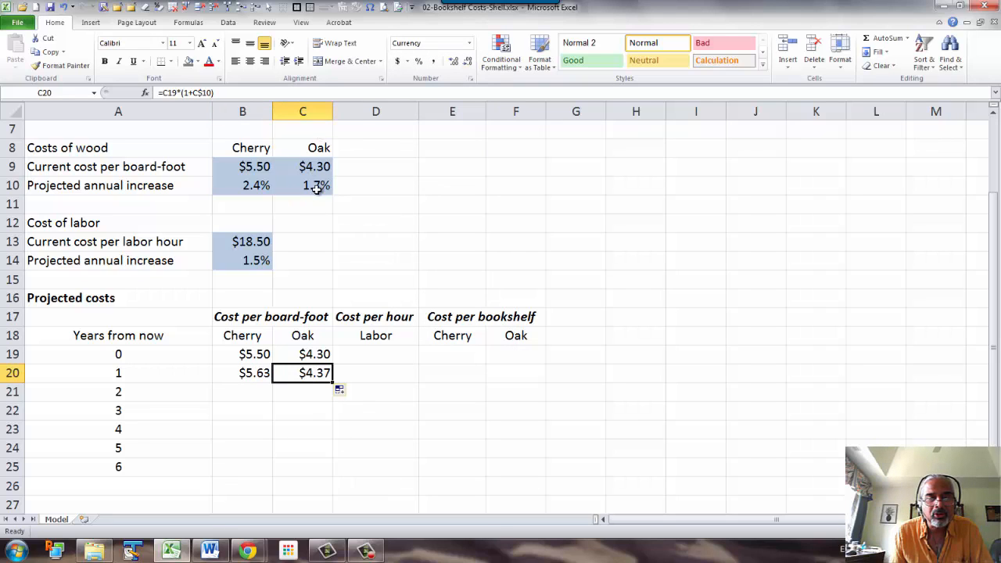
left_click_drag(238, 372, 287, 373)
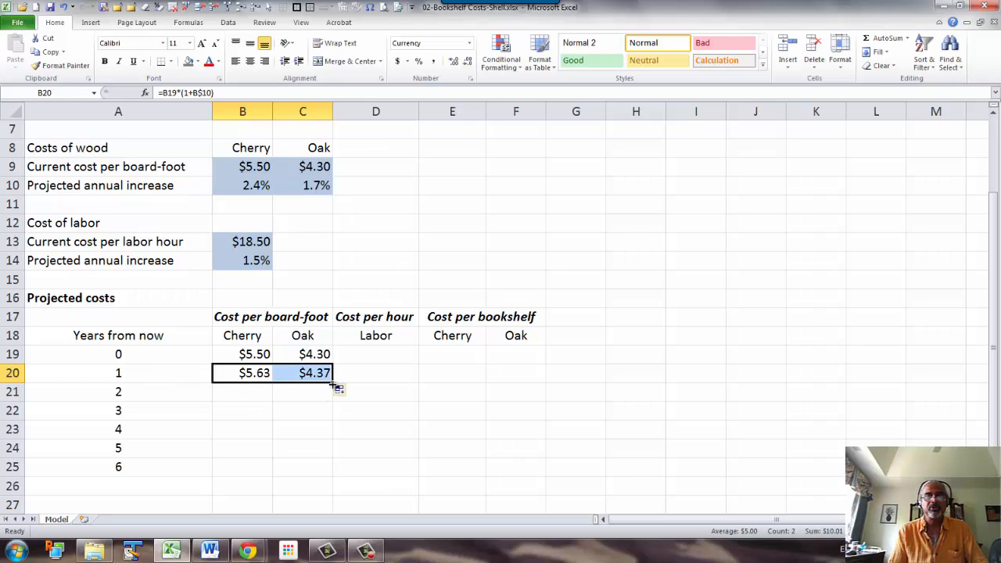
left_click_drag(333, 383, 323, 473)
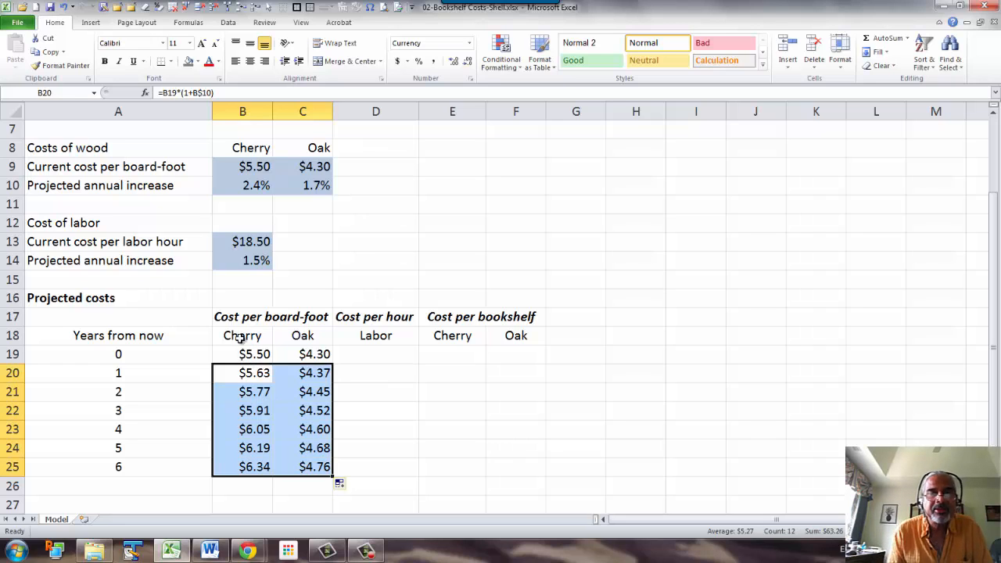
- Right-align the Cherry, Oak and Labor headings in B18:D18
left_click_drag(240, 336, 300, 334)
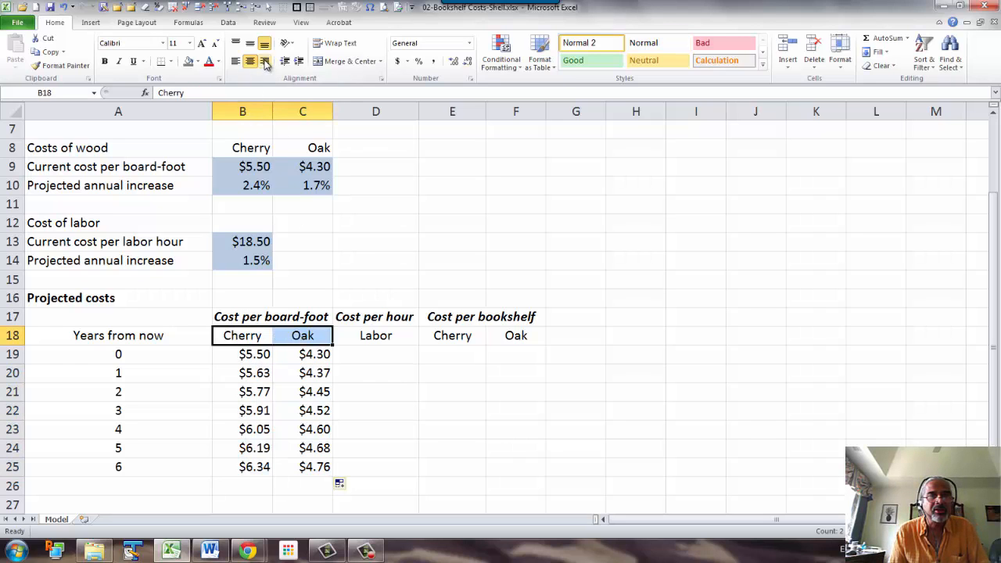
left_click(265, 62)
left_click(376, 331)
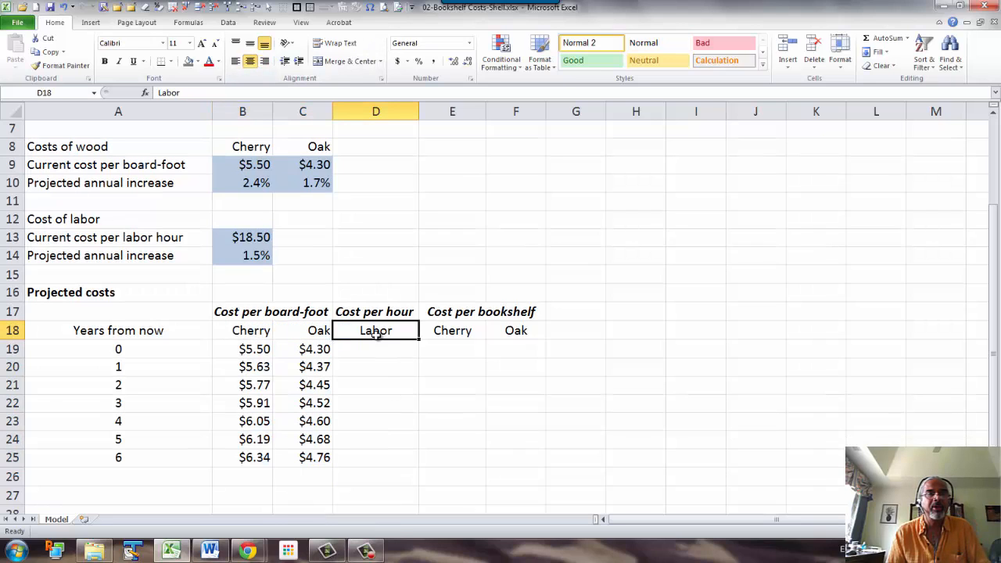
left_click(264, 62)
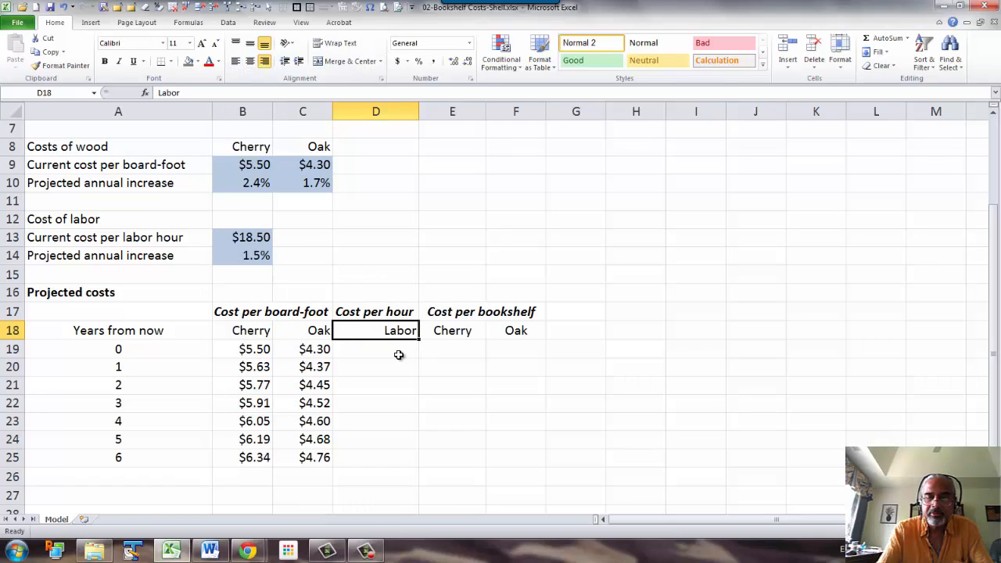
- Link the year 0 labor cost in D19 to the current cost per labor hour with =B13
left_click(398, 353)
type("=")
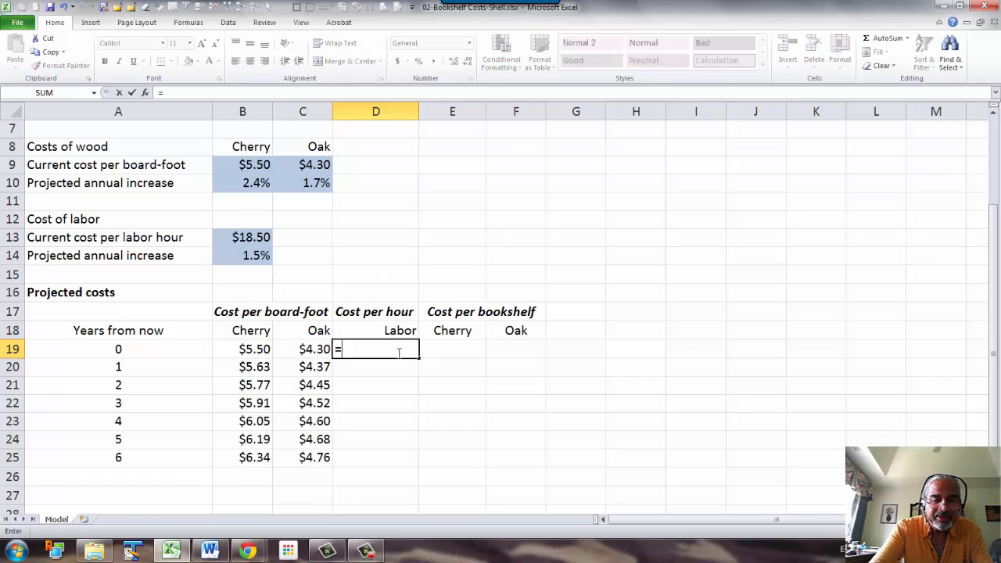
left_click(245, 236)
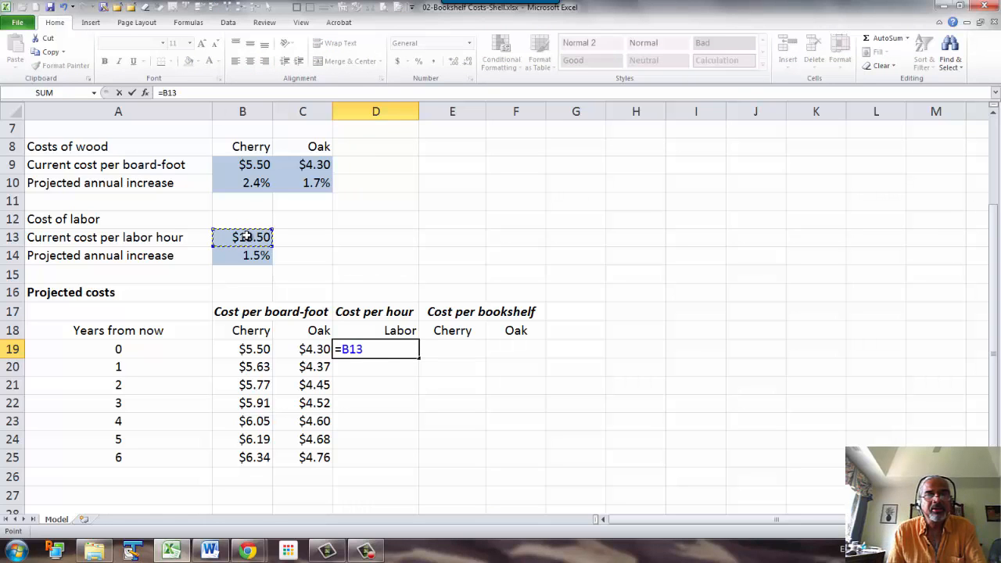
key("Return")
- Enter the year 1 labor cost formula =D19*(1+B$14) in D20, with only the row of the increase rate fixed
type("=")
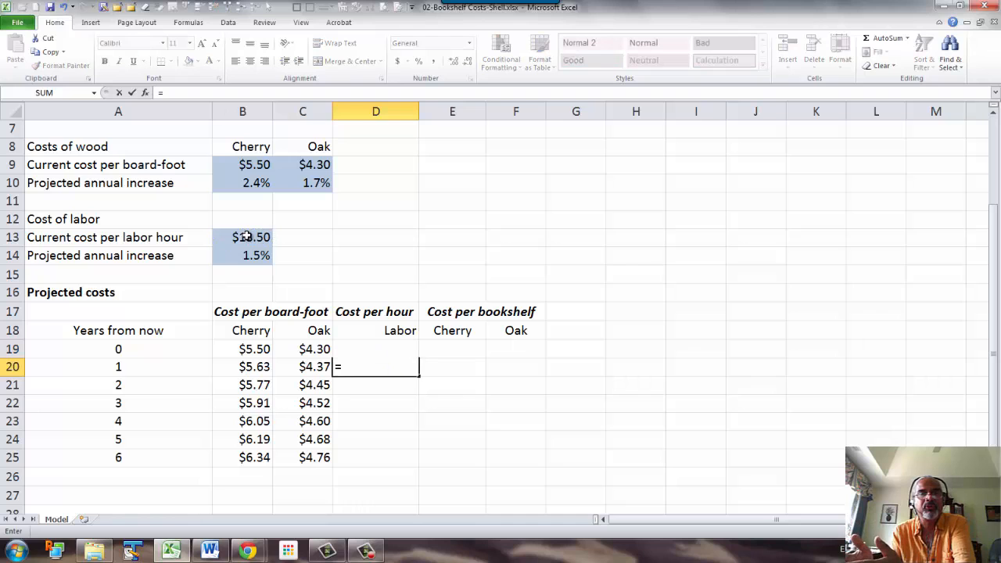
key("Up")
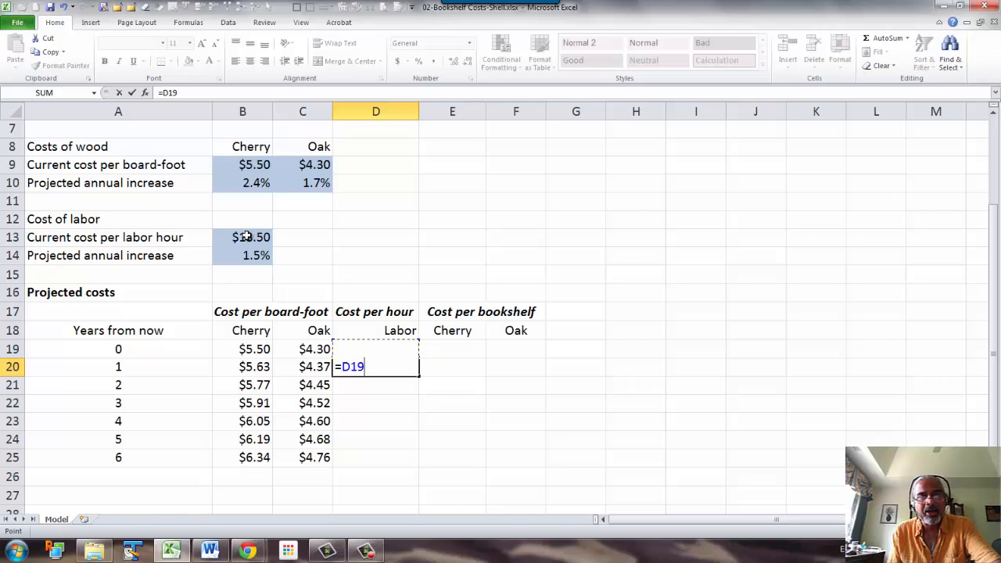
type("*(1+")
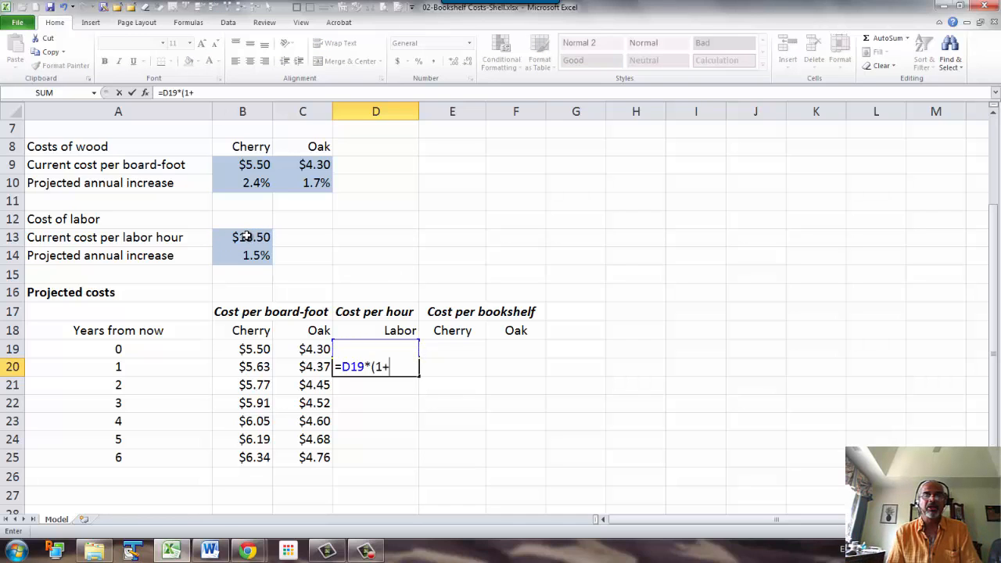
left_click(250, 253)
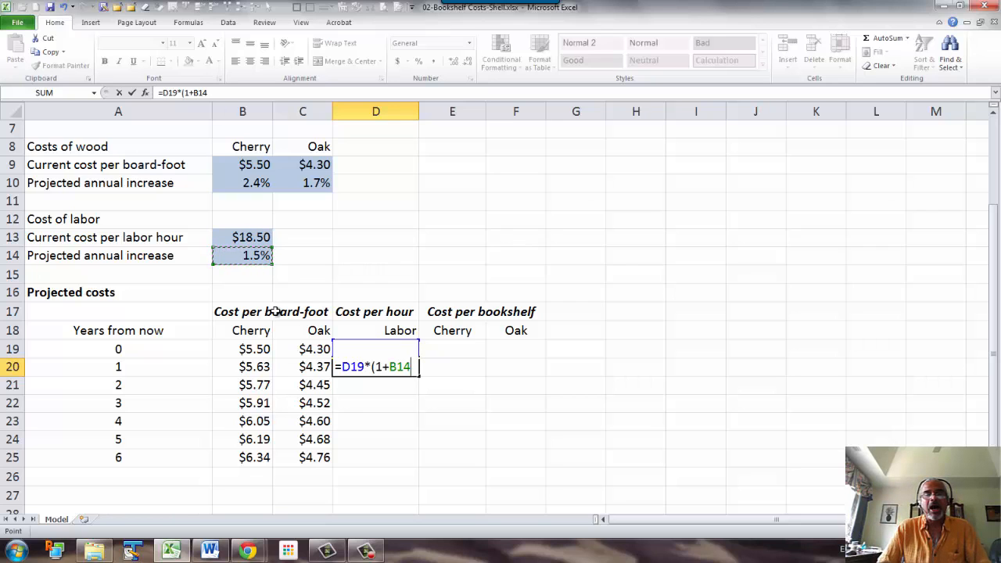
key("F4")
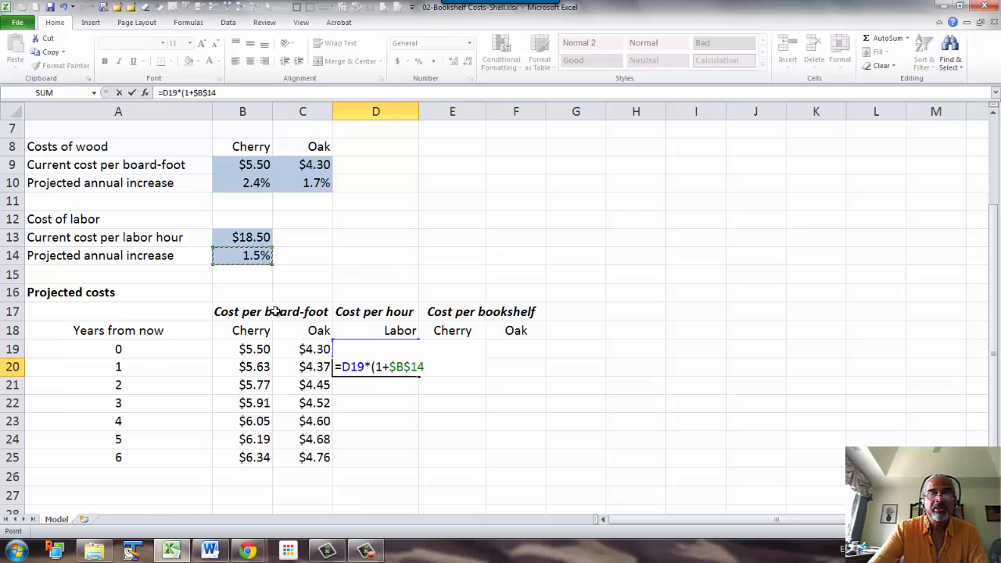
key("F4")
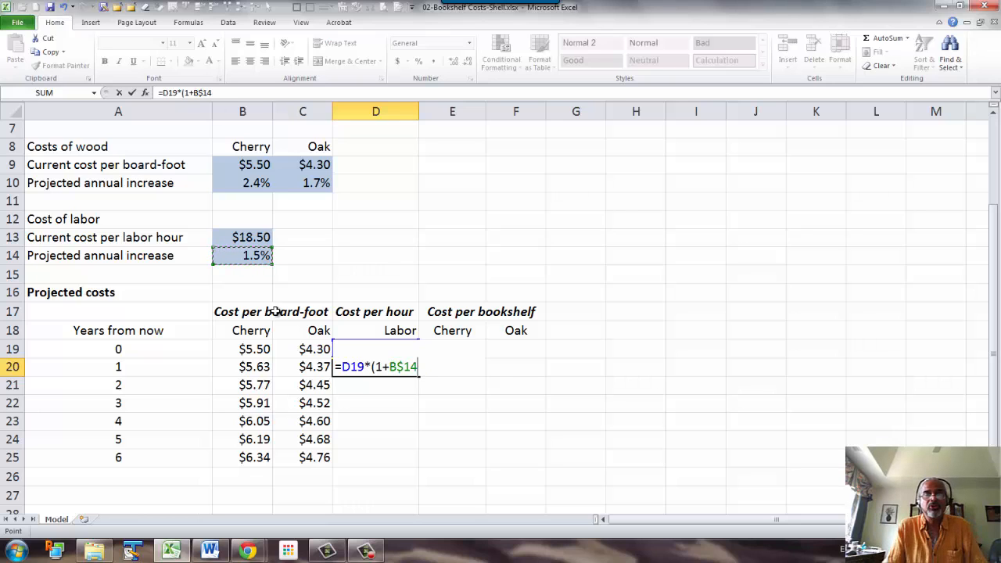
type(")")
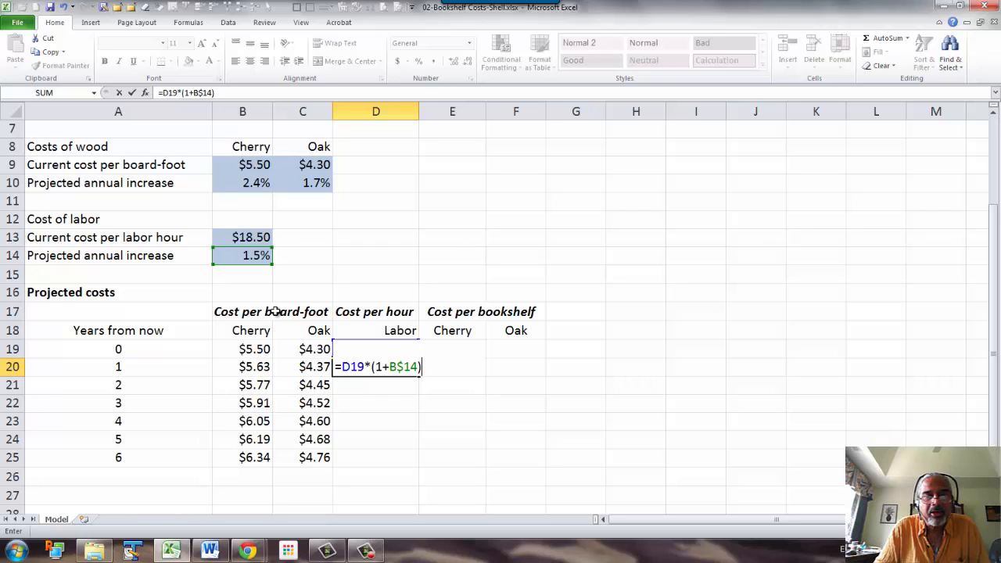
key("Return")
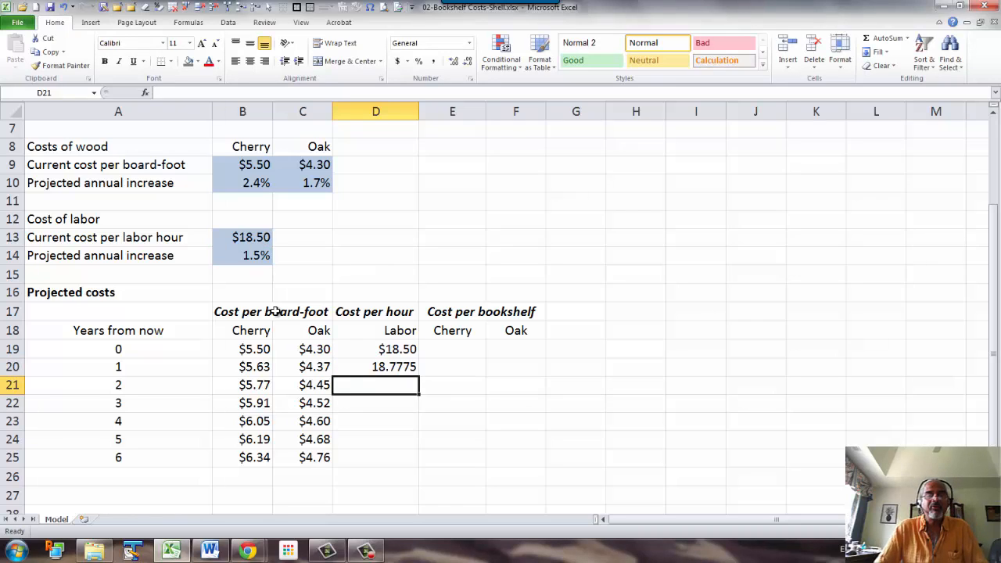
- Format the year 1 labor cost in D20 as Currency and fill it down through year 6 in row 25
left_click(391, 369)
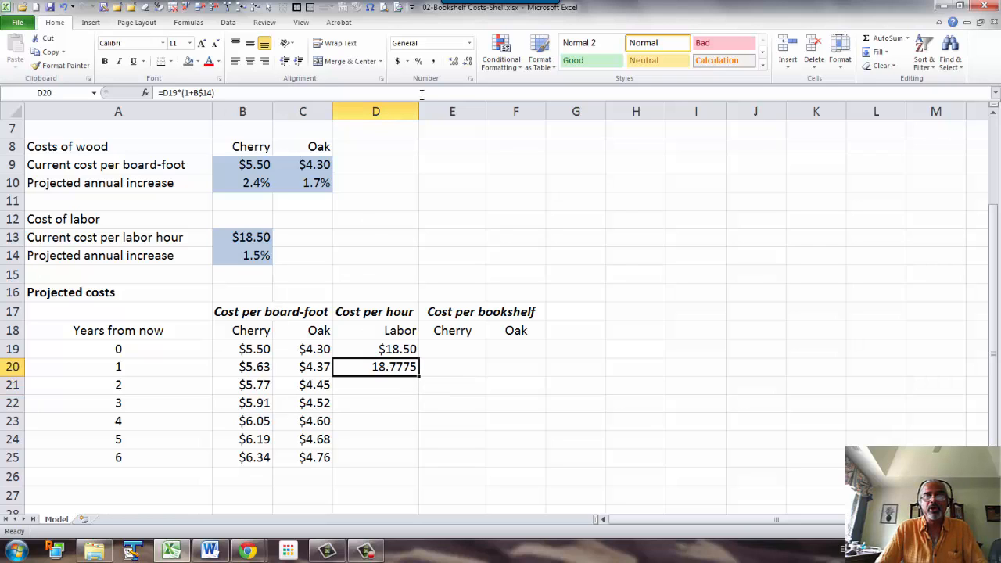
left_click(469, 43)
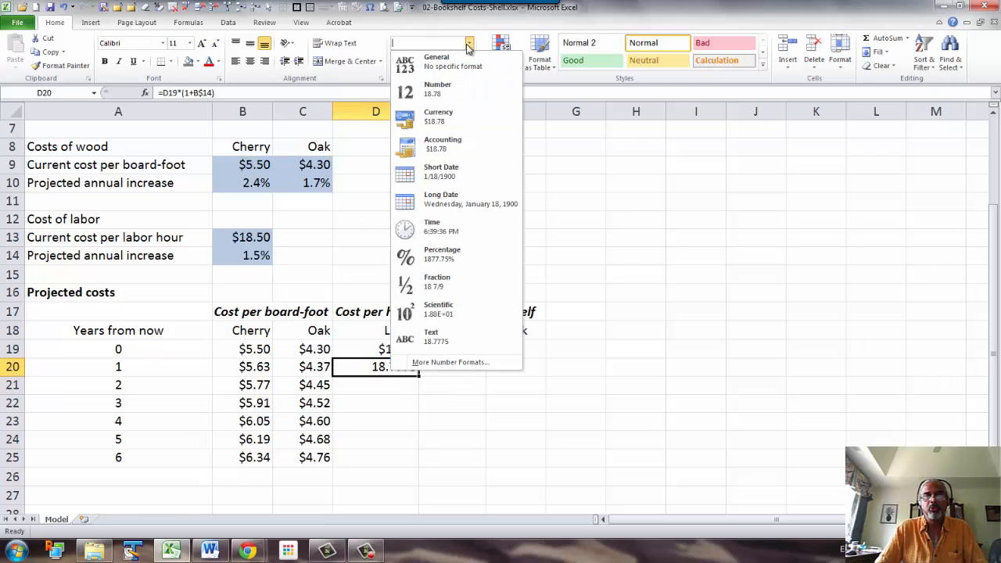
left_click(467, 117)
left_click_drag(419, 378, 424, 467)
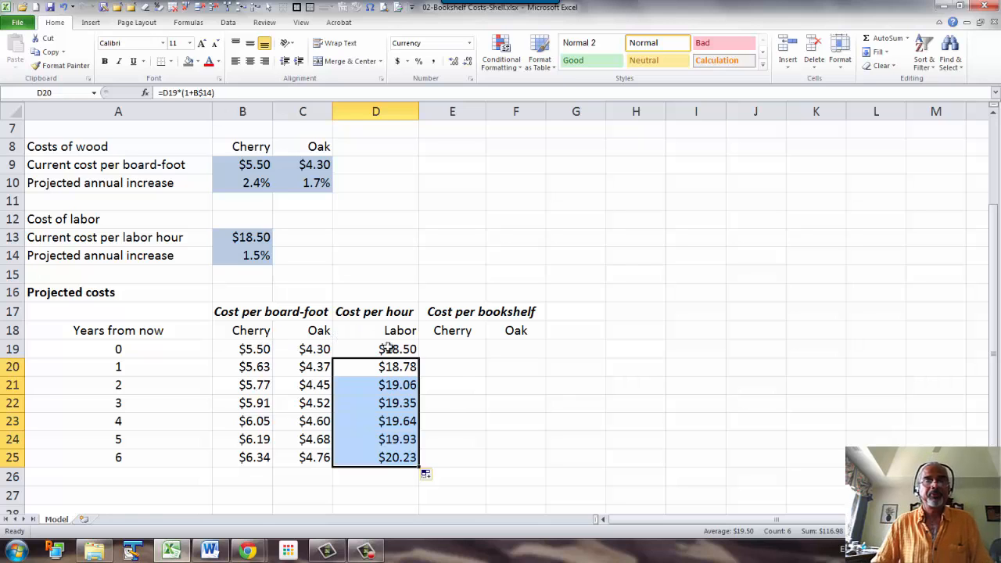
- Begin the year 0 cherry bookshelf formula in E19 with the wood cost =B$5*B19, fixing only the row of the board-feet requirement
left_click(460, 350)
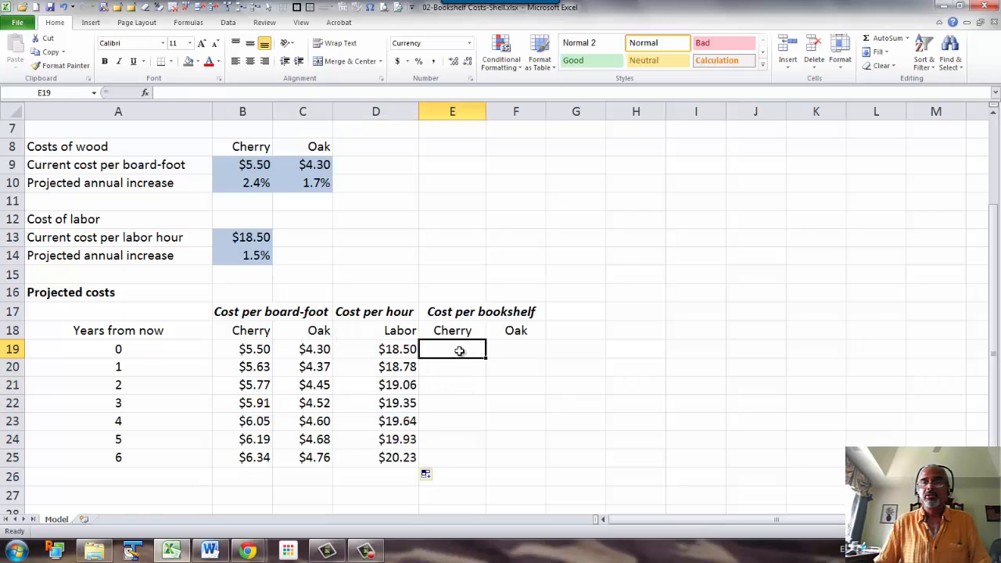
mouse_move(366, 550)
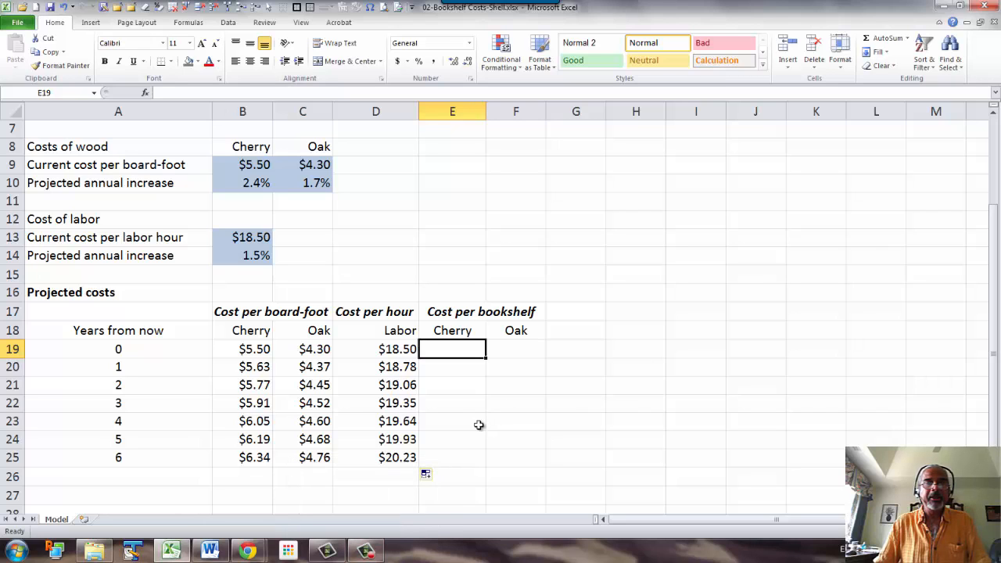
type("=")
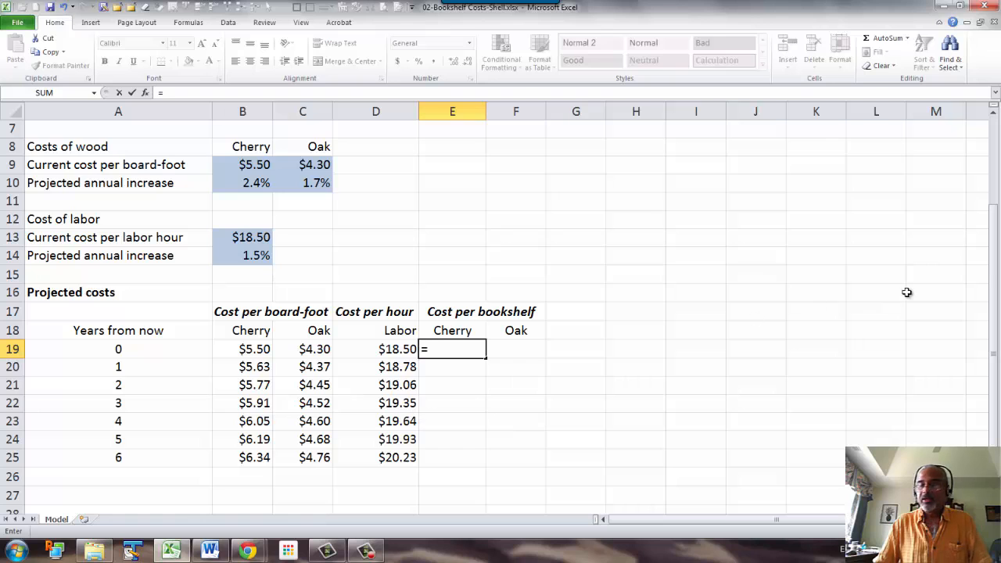
left_click_drag(996, 269, 995, 256)
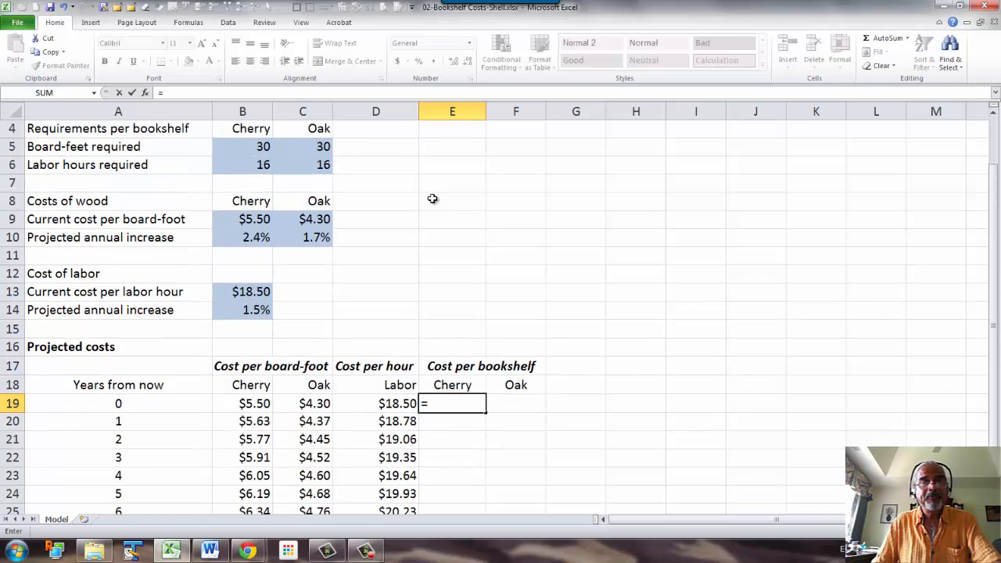
left_click(257, 150)
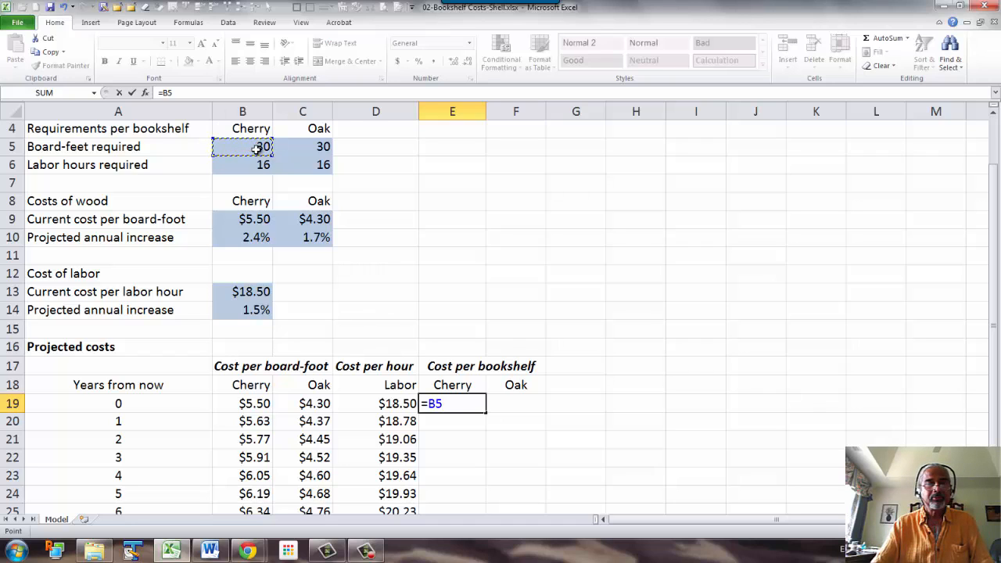
key("F4")
key("F4")
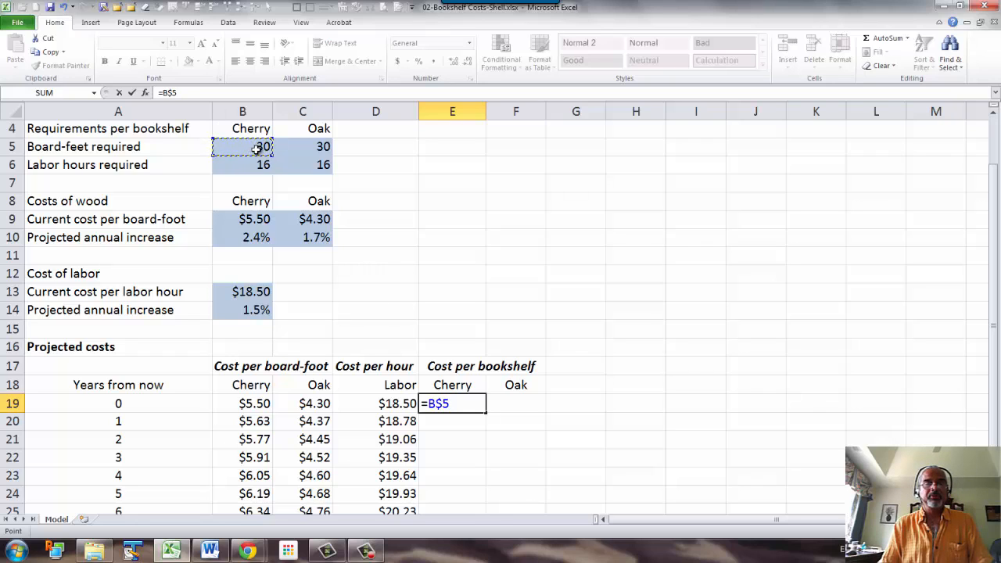
type("*")
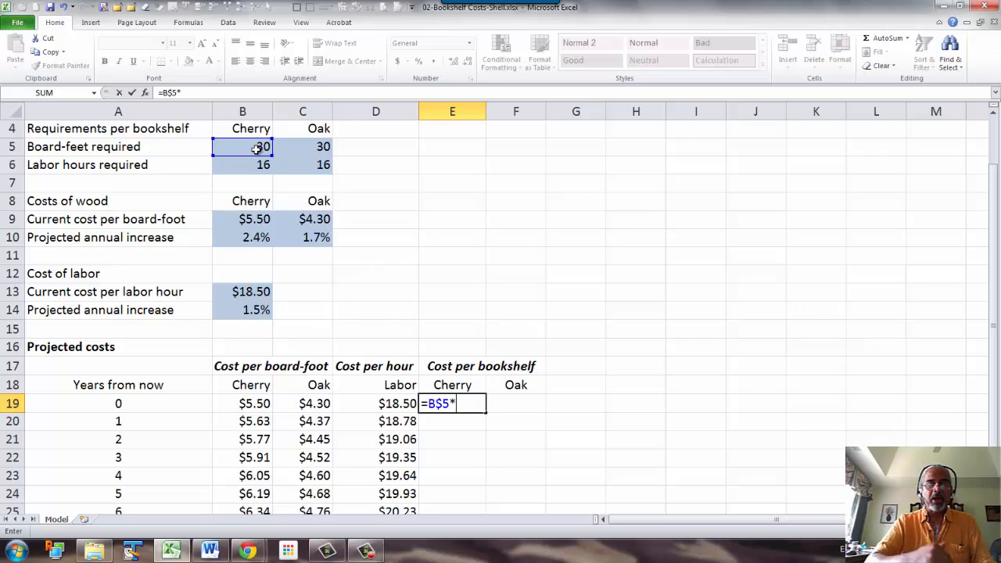
key("Left")
key("Left")
key("Left")
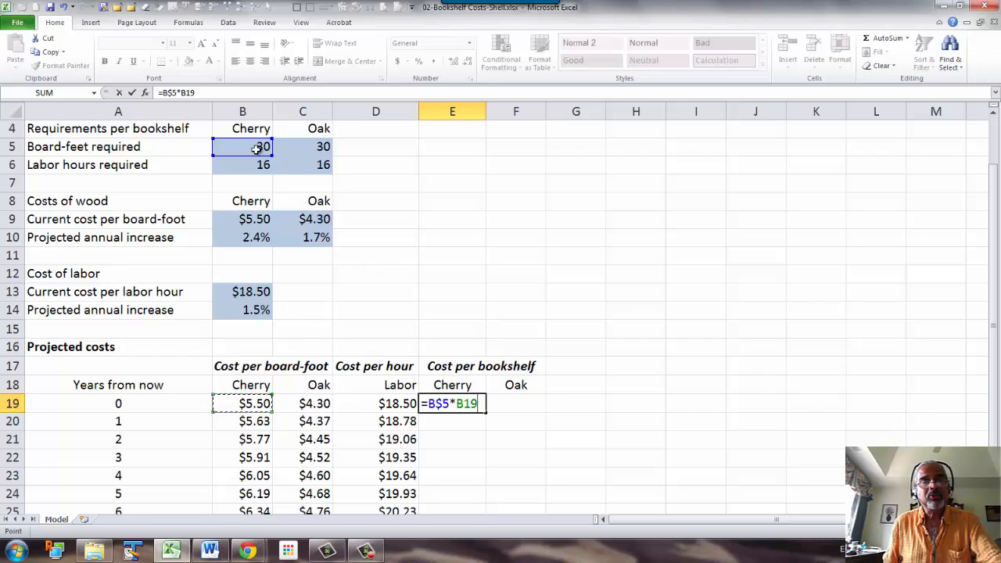
- Complete the E19 formula by adding the labor cost +B$6*$D19, fixing the row of the labor hours and the column of the hourly cost
type("+")
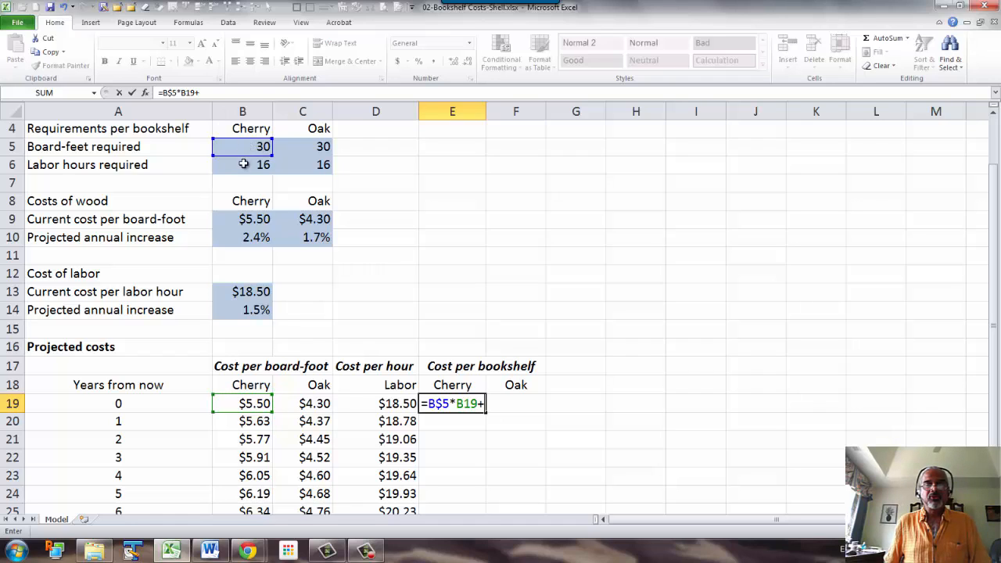
left_click(244, 167)
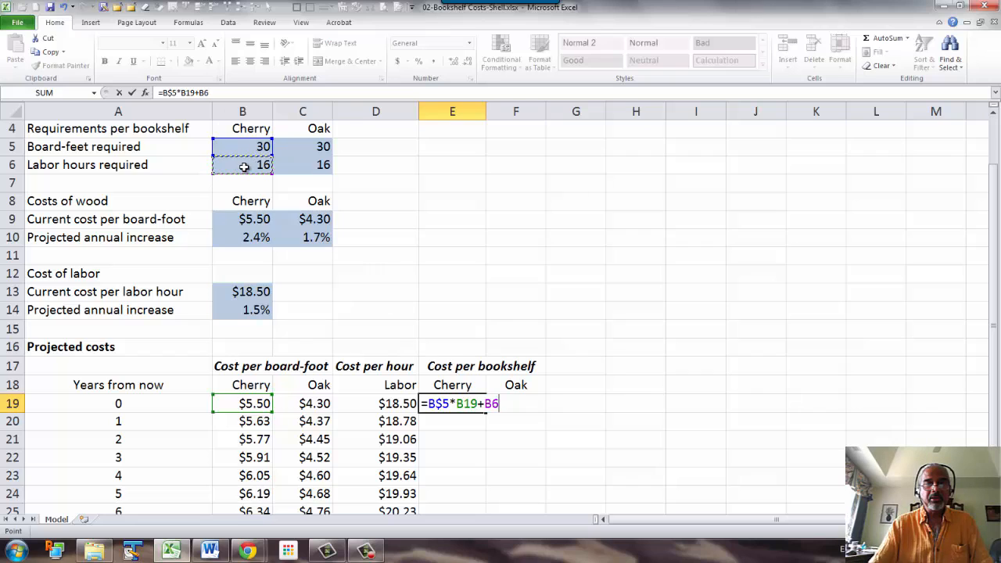
key("F4")
key("F4")
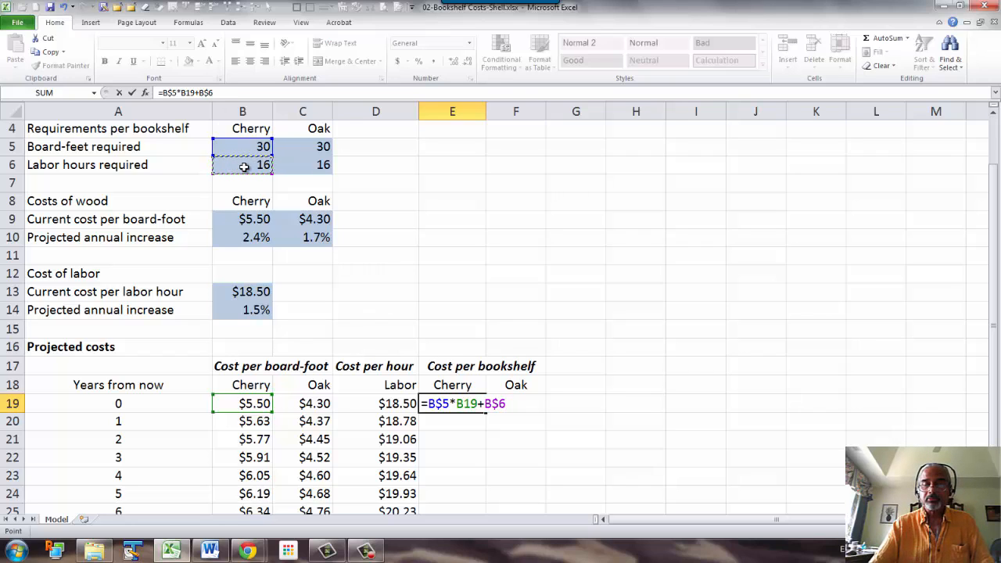
type("*")
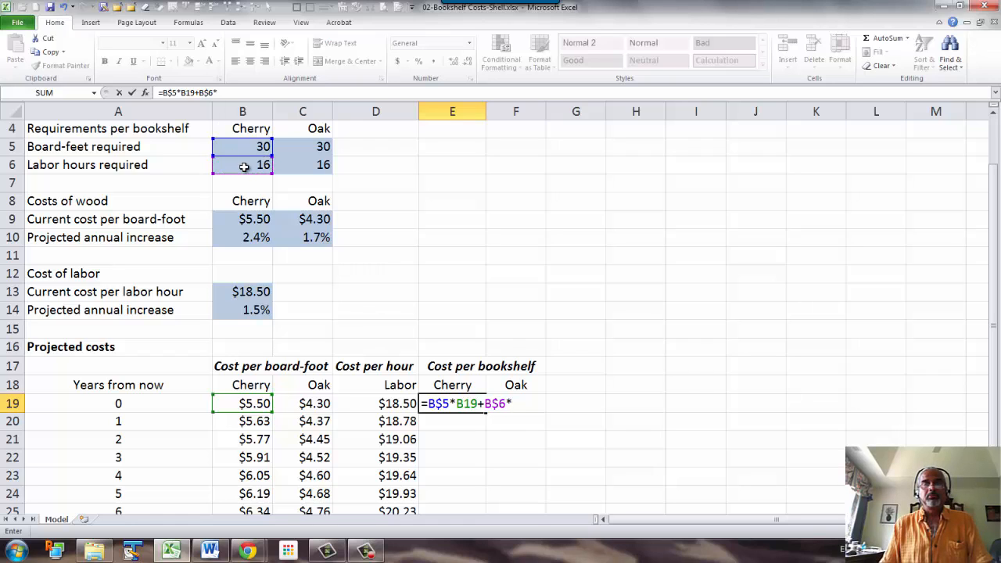
key("Left")
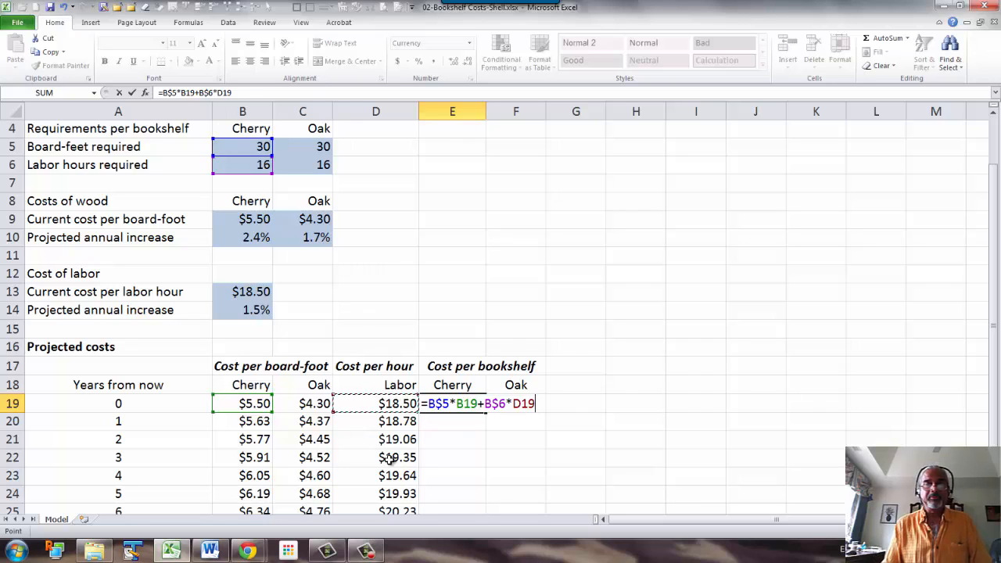
key("F4")
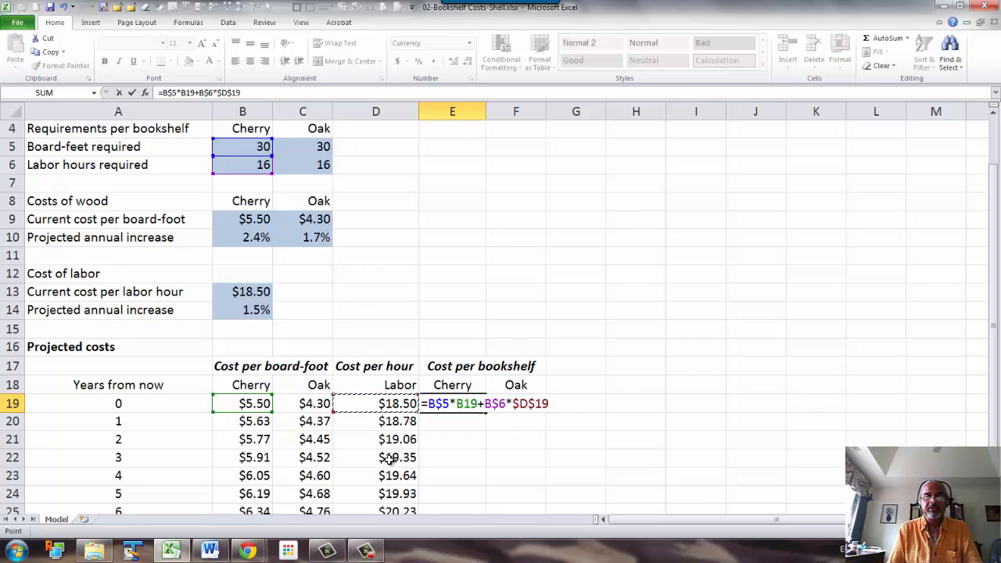
key("F4")
key("F4")
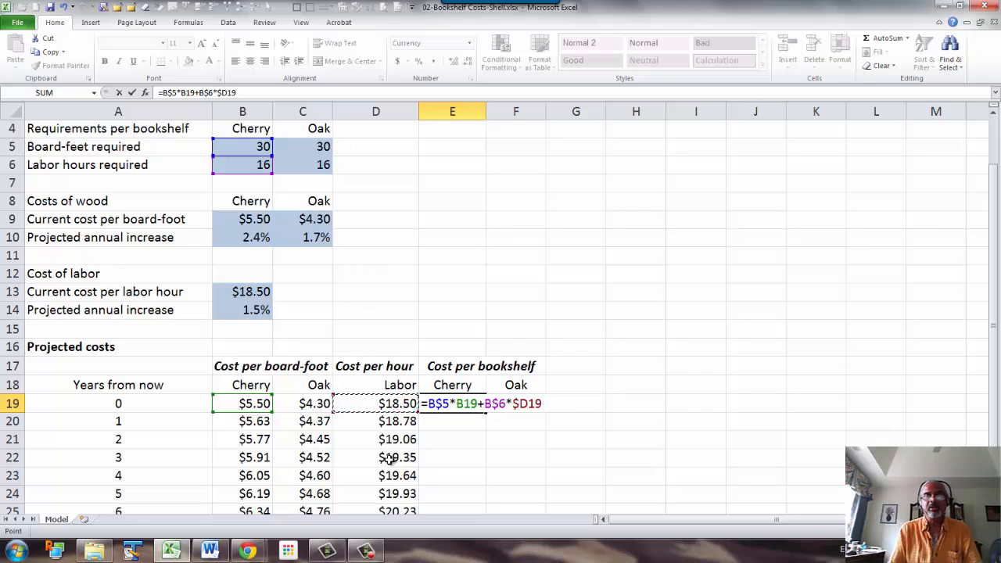
key("Return")
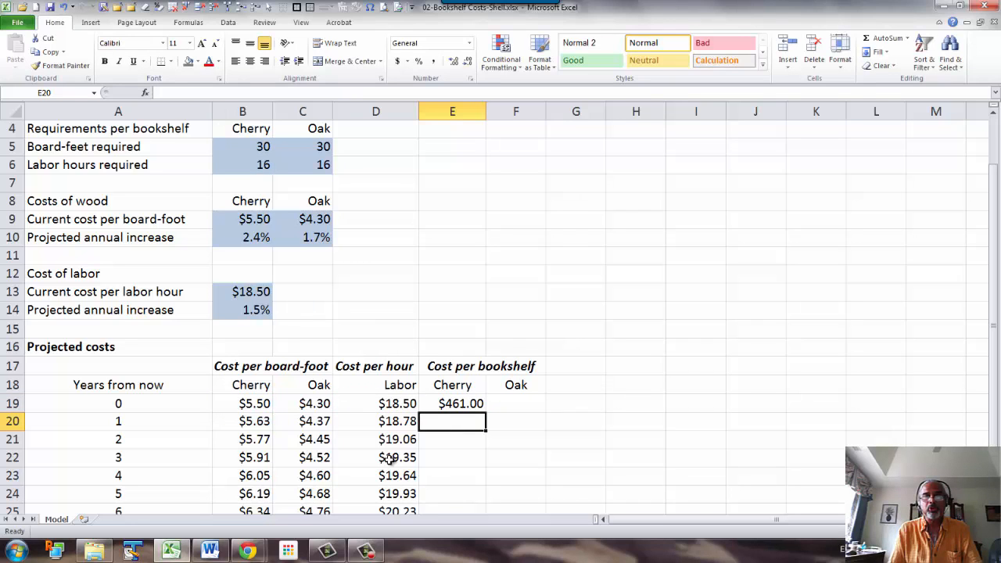
- Copy the year 0 bookshelf cost formula from E19 to the oak cell F19, and fill both cells down through year 6 in row 25
left_click(455, 407)
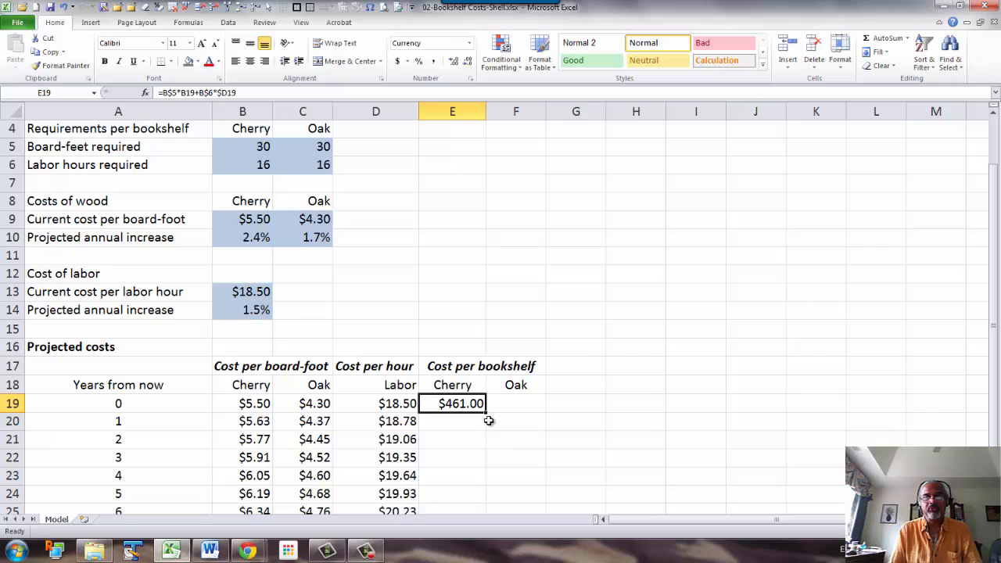
left_click_drag(487, 411, 525, 409)
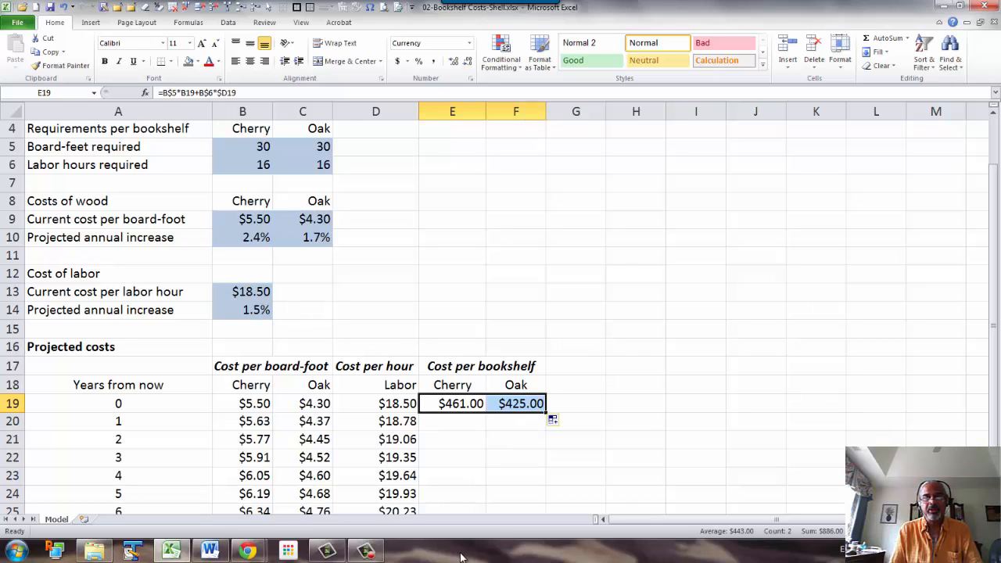
scroll(507, 378, "down", 1)
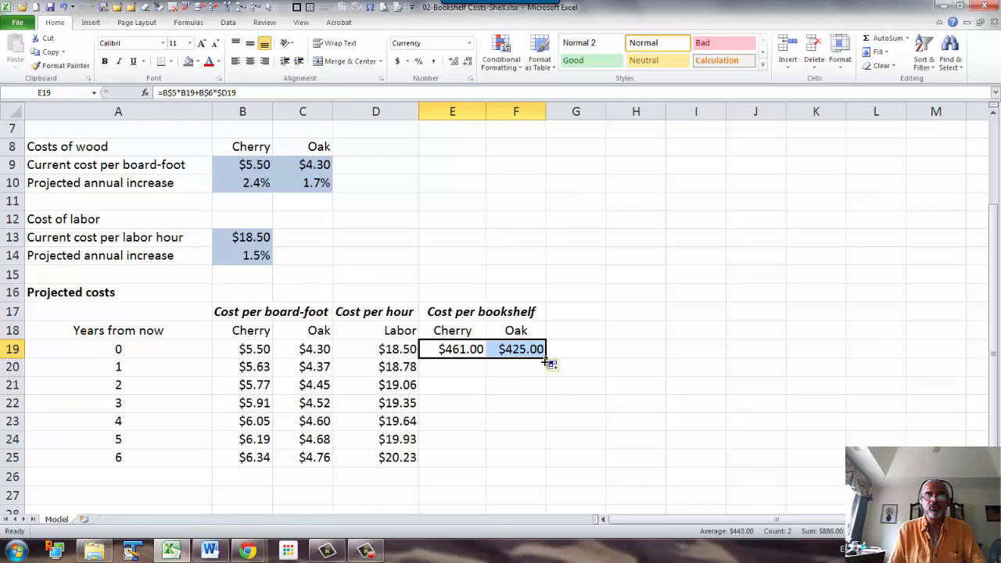
left_click_drag(545, 361, 540, 462)
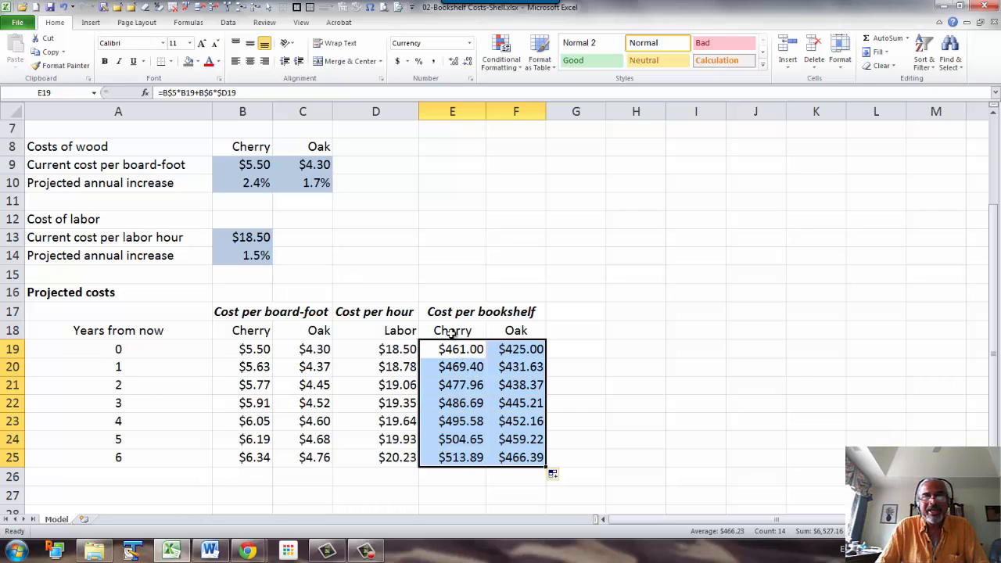
- Chart the bookshelf costs in E18:F25 as a 2-D line chart with markers and move it clear of the cost-per-board-foot and labor columns
left_click_drag(452, 332, 505, 457)
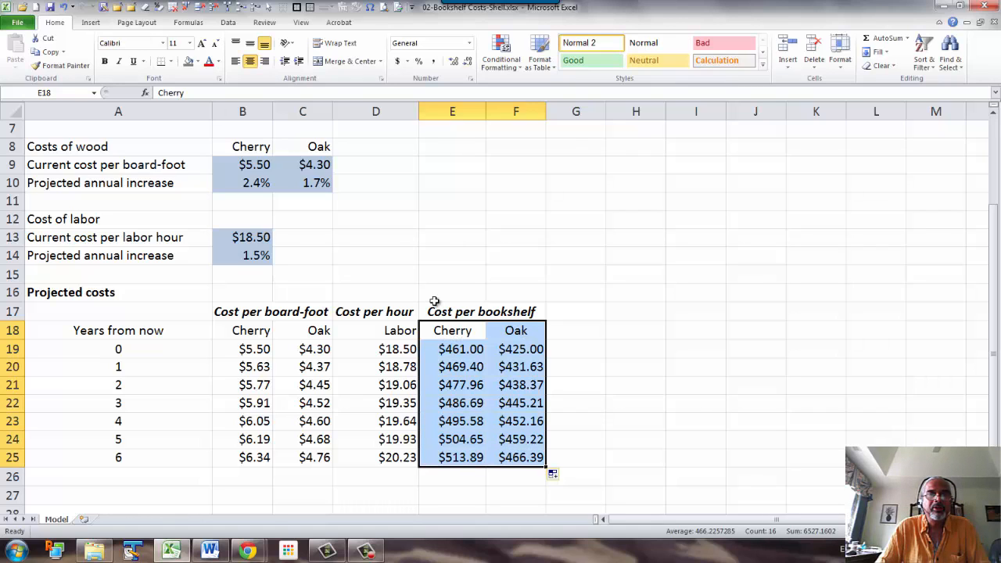
left_click(90, 24)
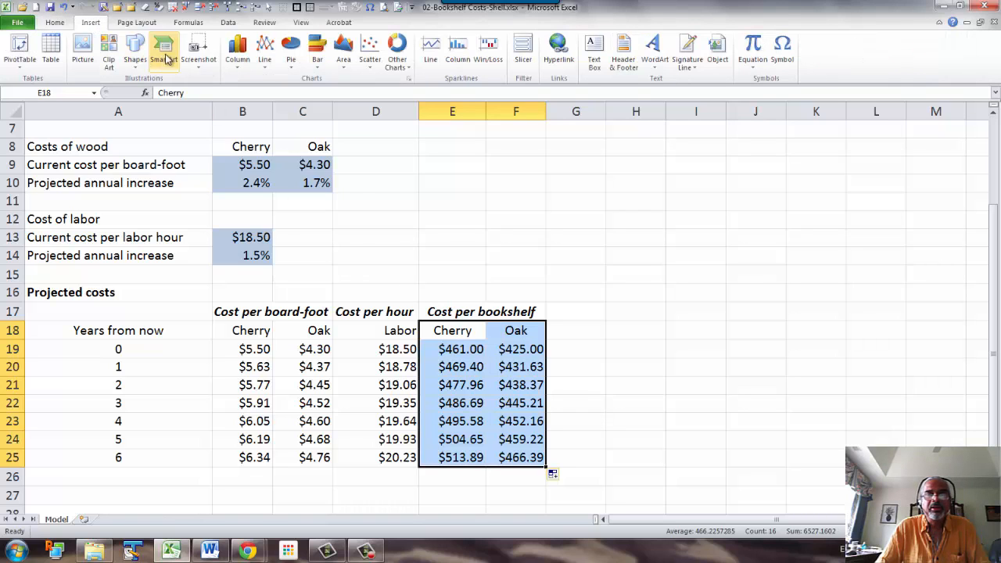
left_click(265, 69)
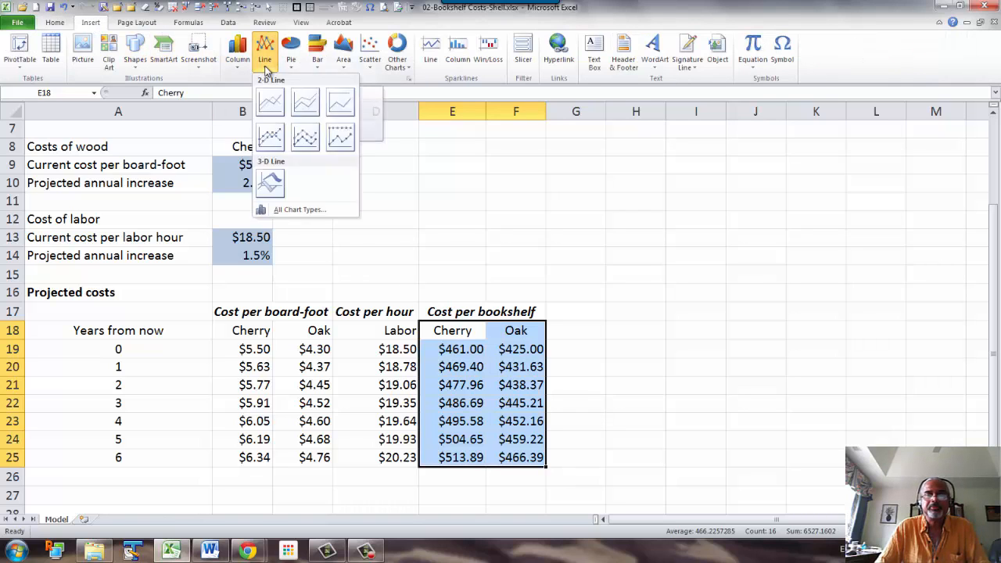
left_click(269, 137)
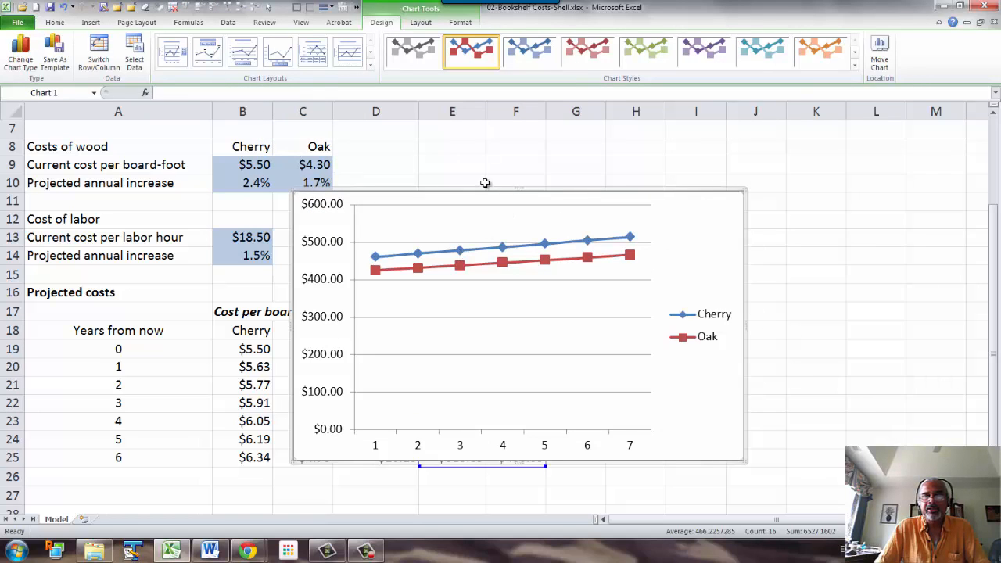
left_click_drag(487, 192, 654, 164)
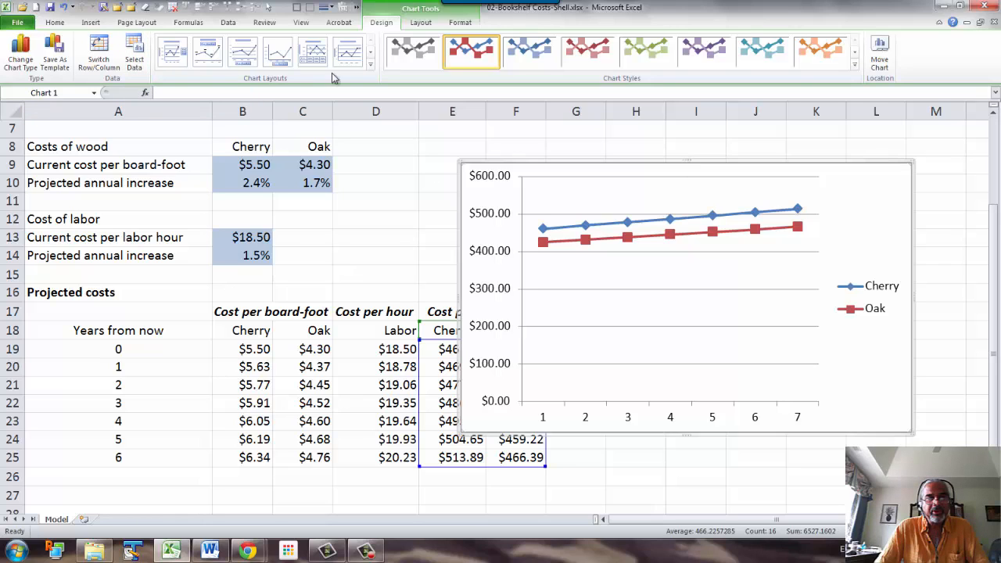
- Set the chart's horizontal axis labels to the years in A19:A25
left_click(136, 55)
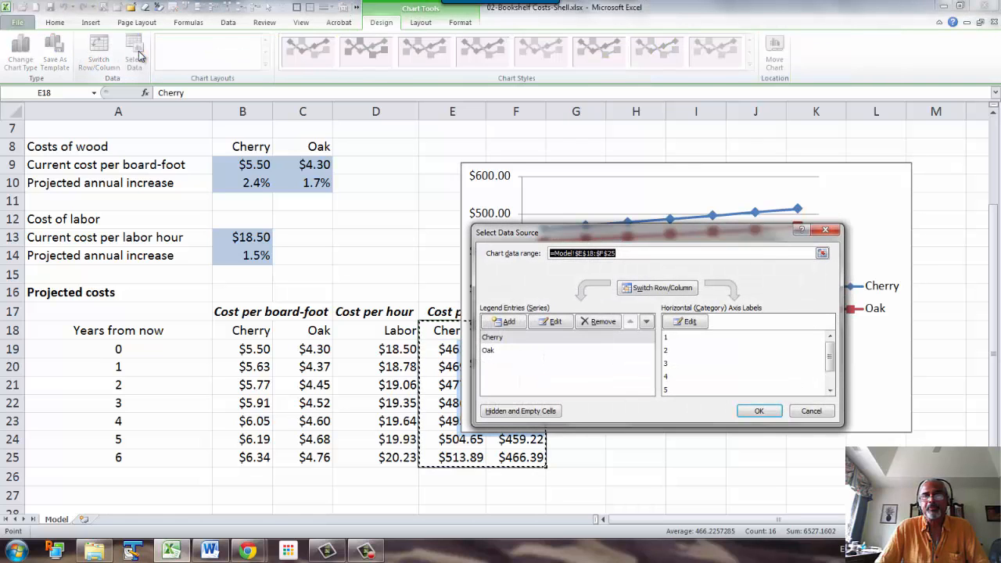
left_click(684, 322)
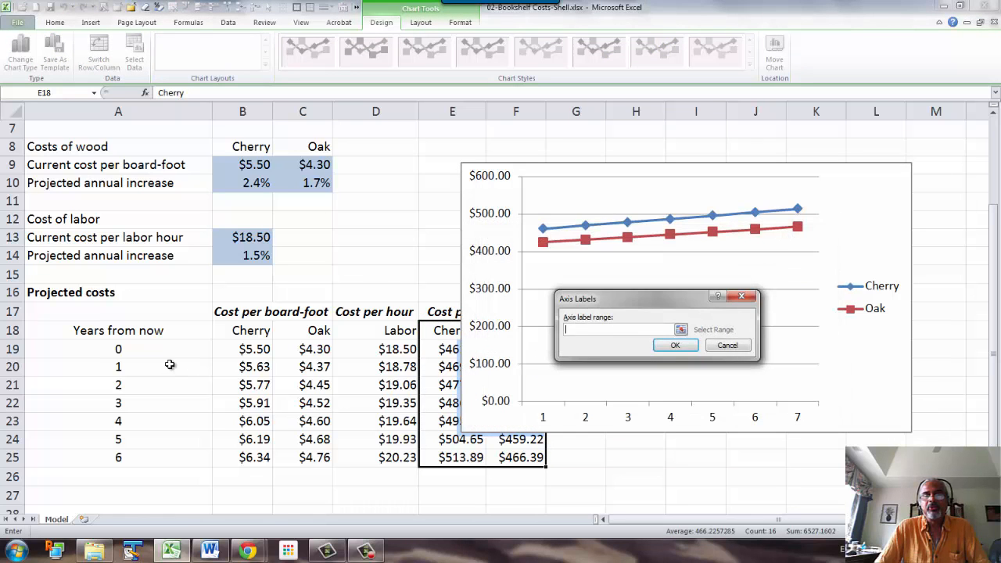
left_click_drag(145, 349, 149, 454)
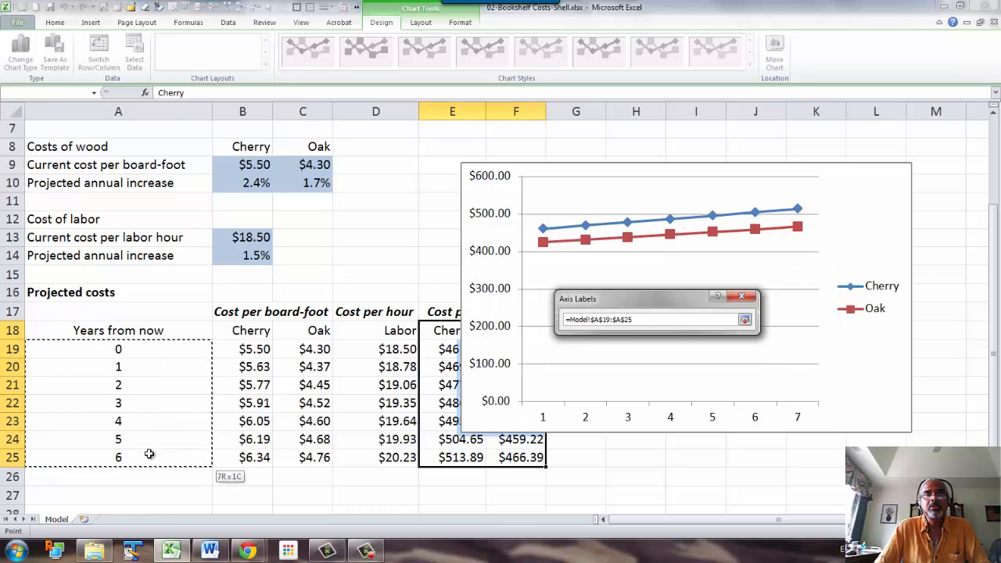
left_click(672, 351)
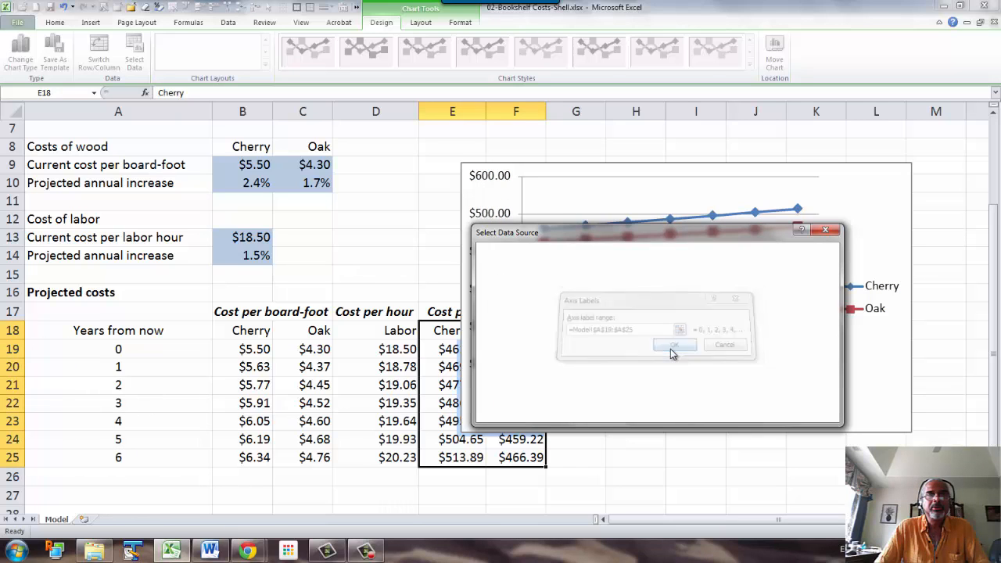
left_click(765, 410)
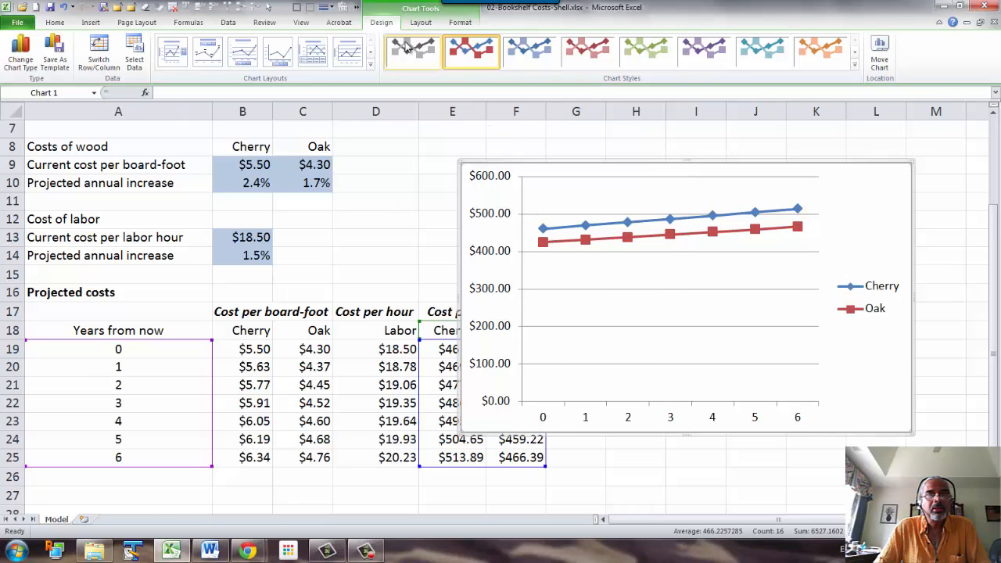
- Add a title above the chart reading "Projected Bookshelf Costs"
left_click(420, 23)
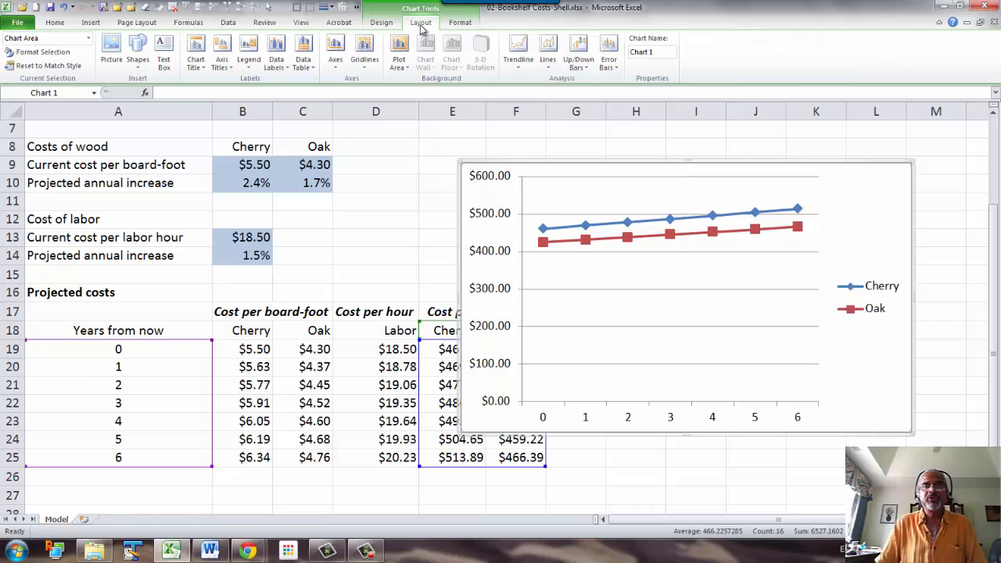
left_click(200, 58)
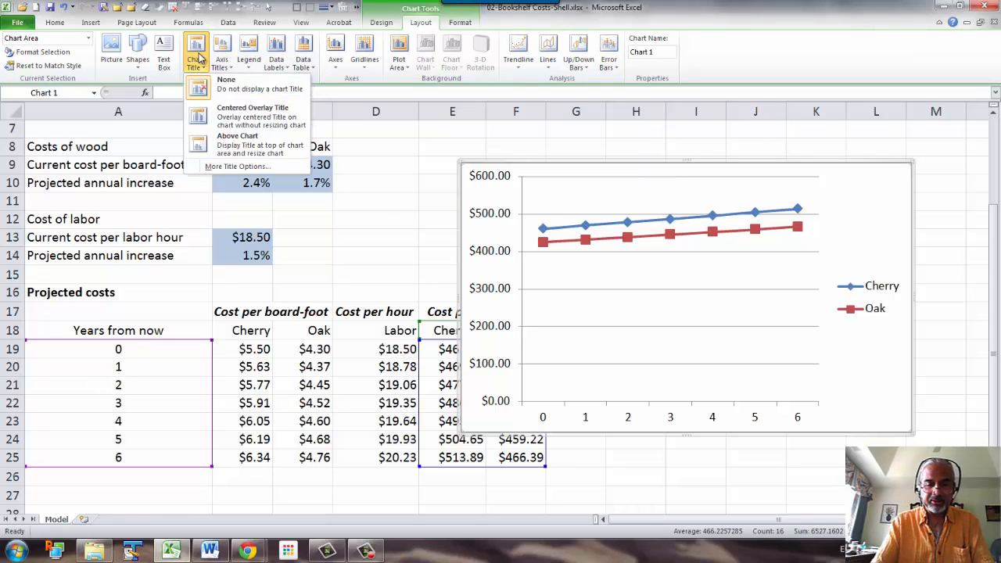
left_click(235, 149)
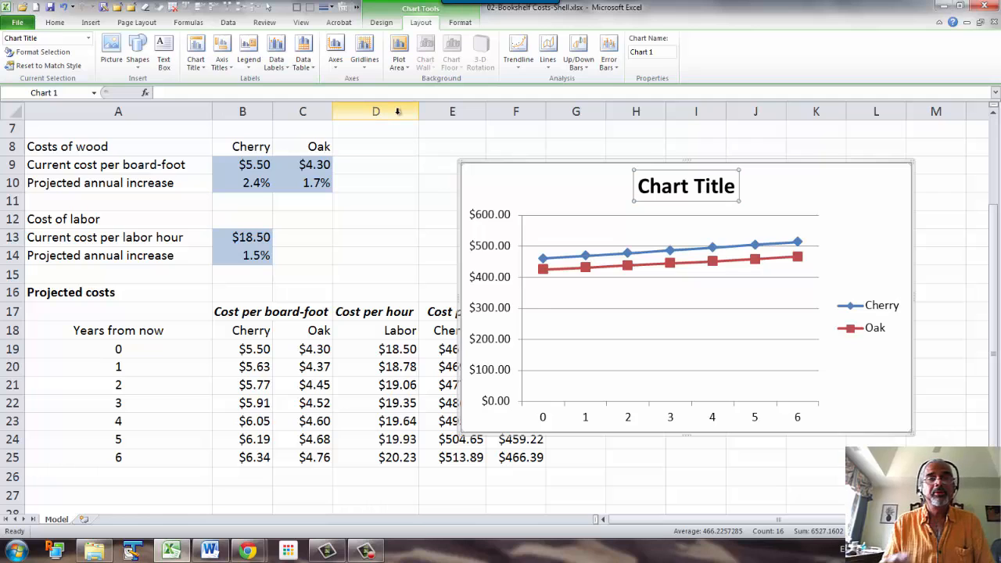
type("Projected Bookshelf Costs")
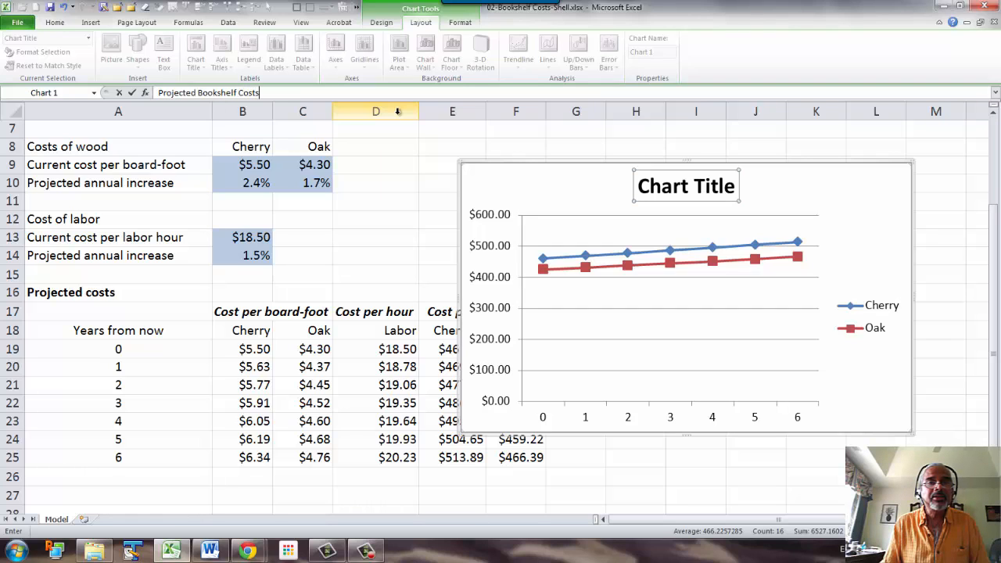
key("Return")
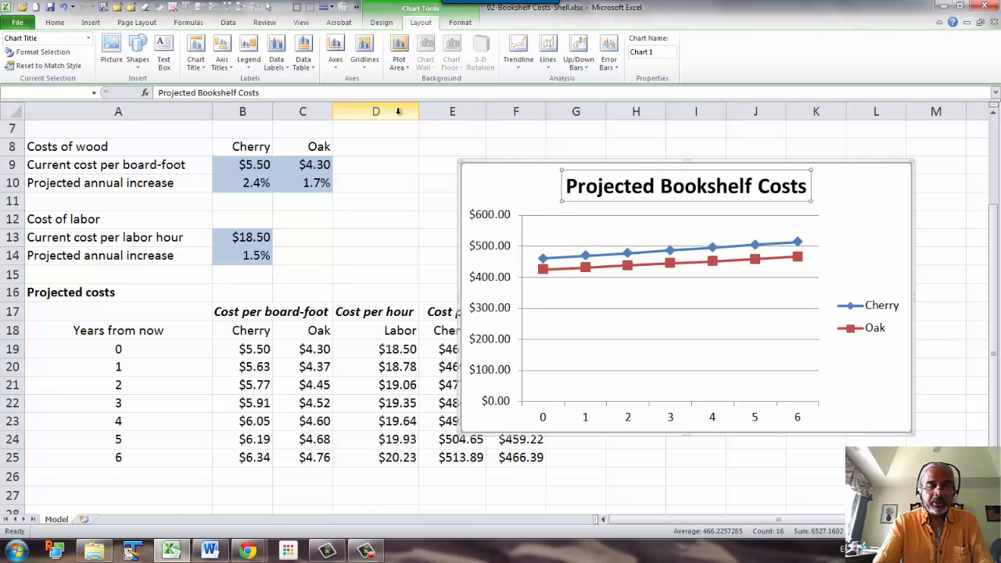
- Add a title below the chart's horizontal axis reading "Years from now"
left_click(221, 63)
mouse_move(239, 80)
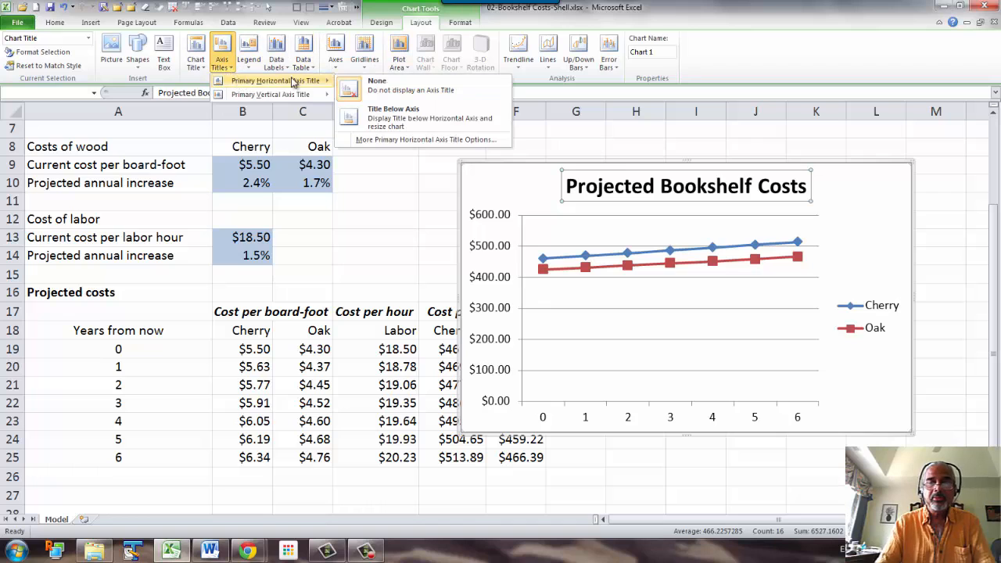
left_click(397, 118)
type("Years from now")
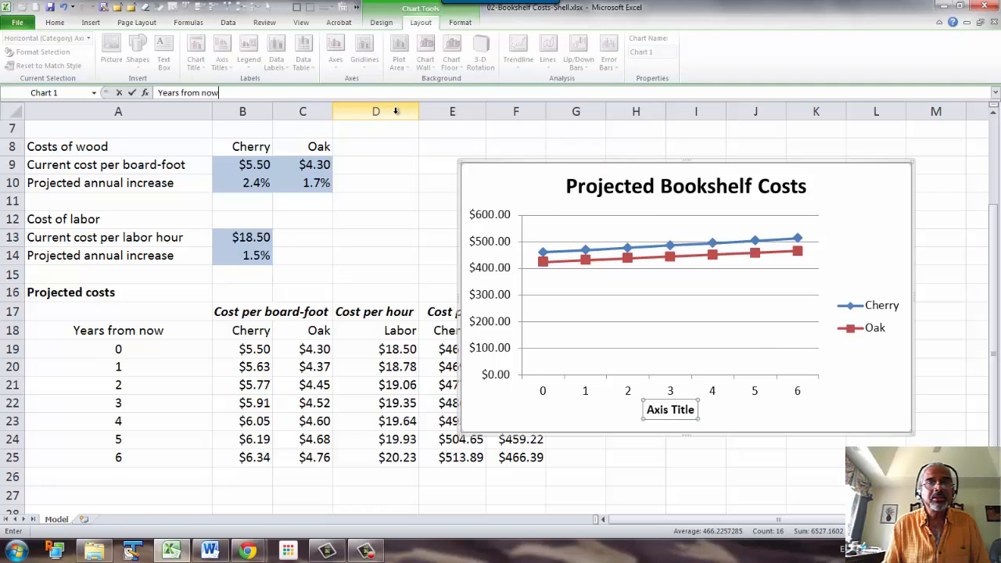
key("Return")
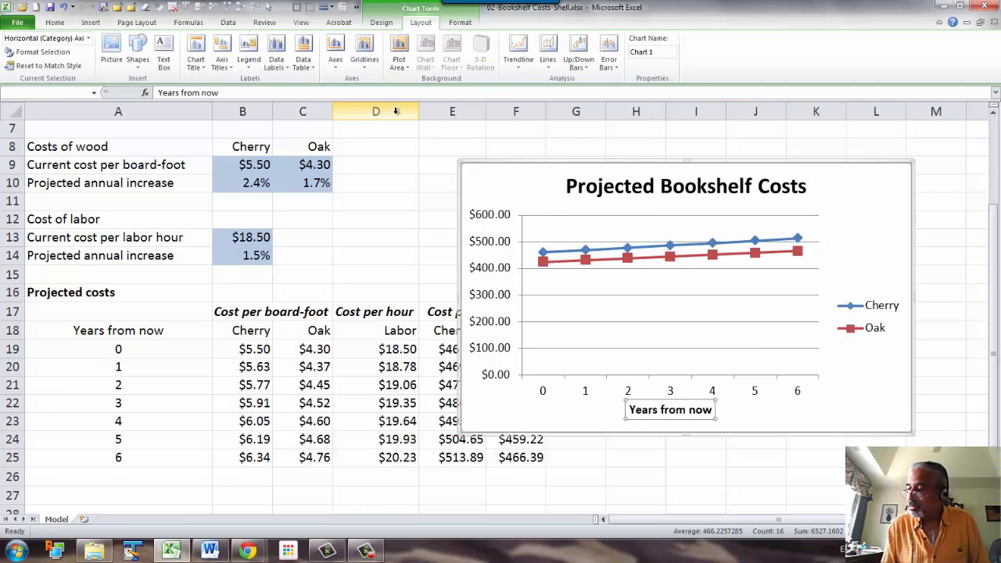
- Add a rotated title to the chart's vertical axis reading "Cost per bookshelf"
left_click(226, 67)
mouse_move(252, 93)
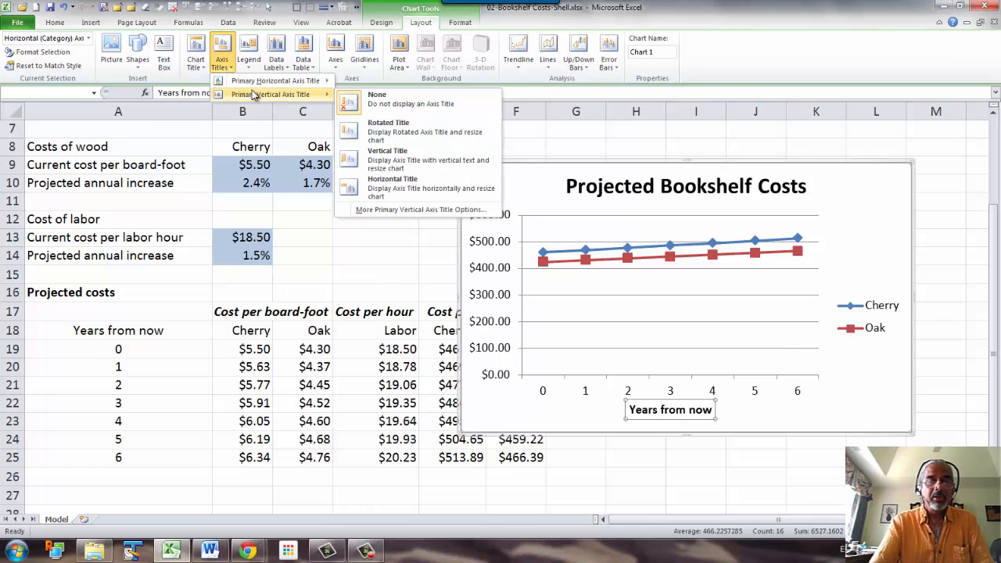
left_click(419, 134)
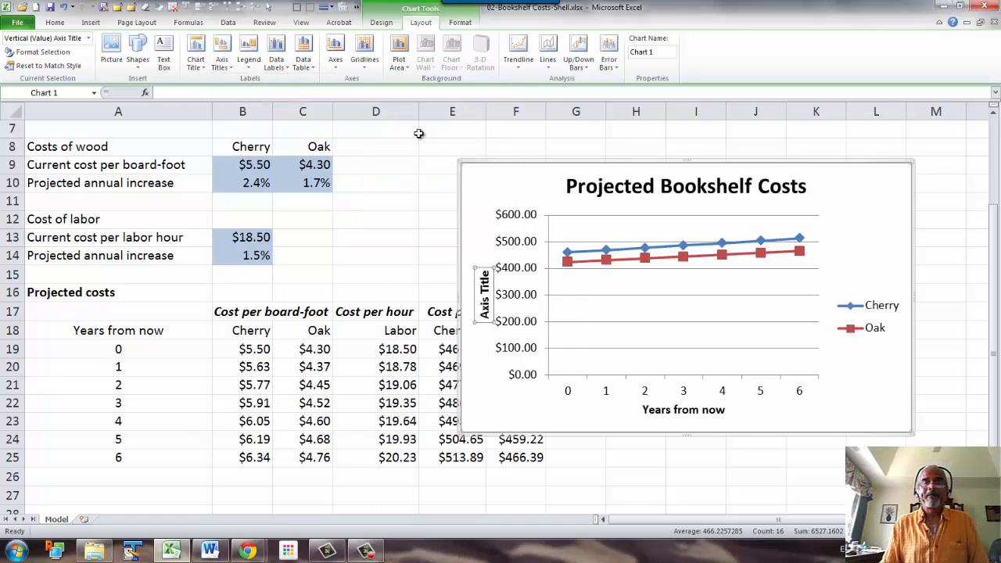
type("Cost per bookshelf")
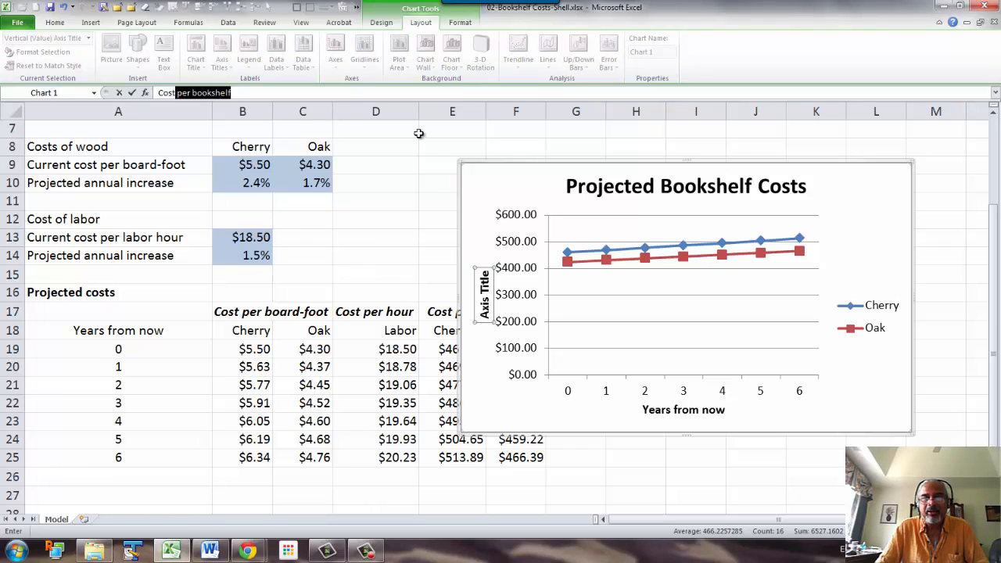
key("Return")
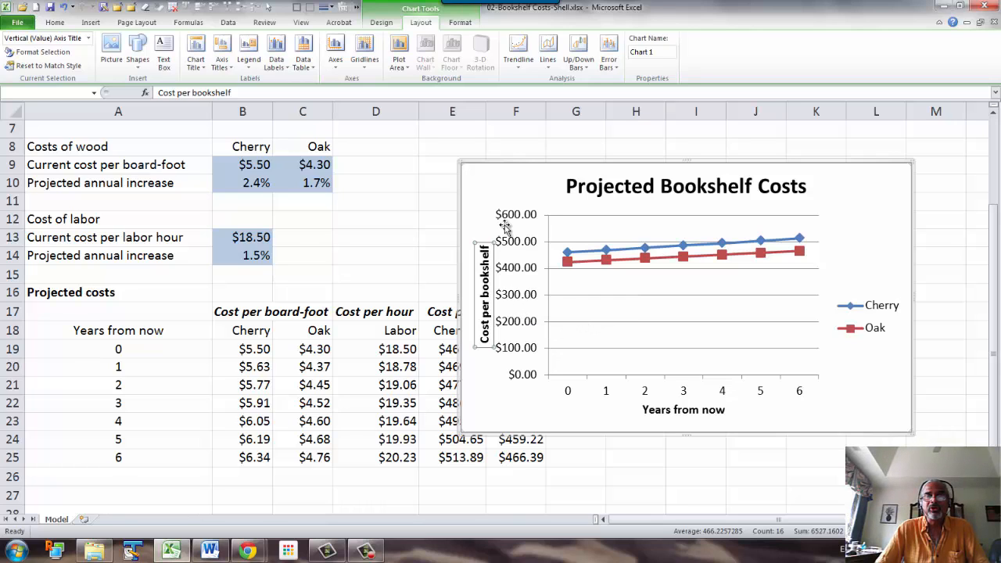
- Fix the minimum of the chart's vertical axis at 300
left_click(525, 285)
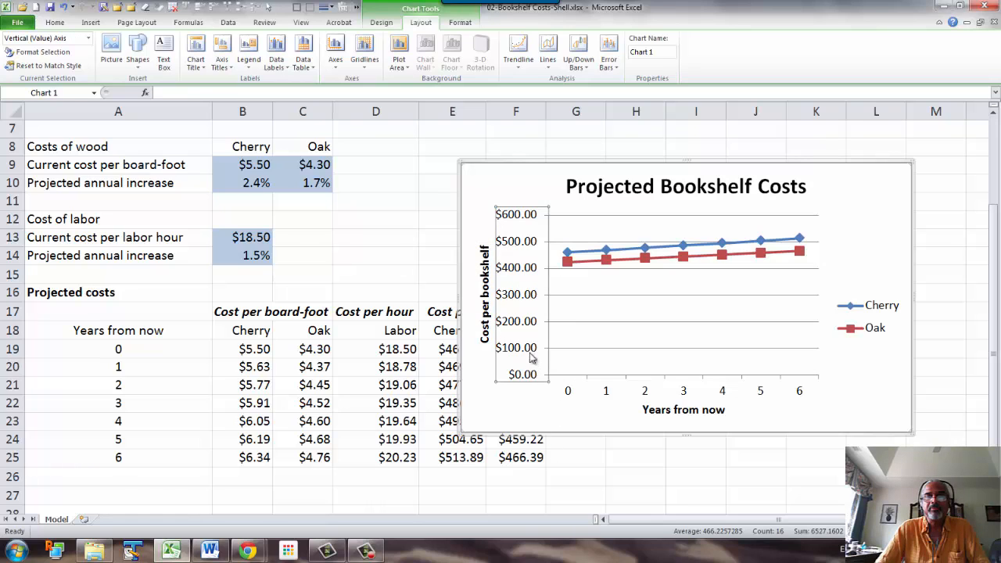
right_click(518, 272)
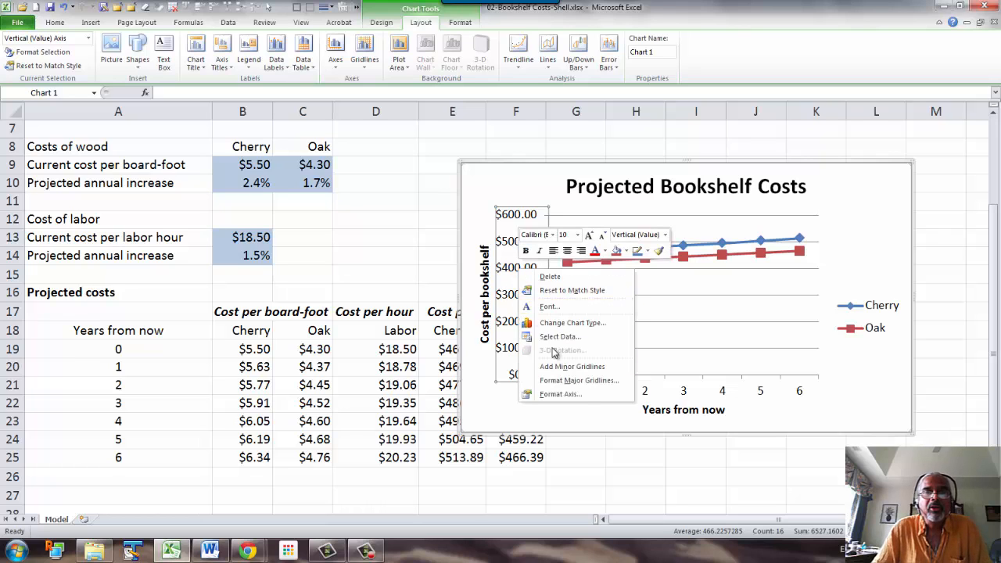
left_click(583, 400)
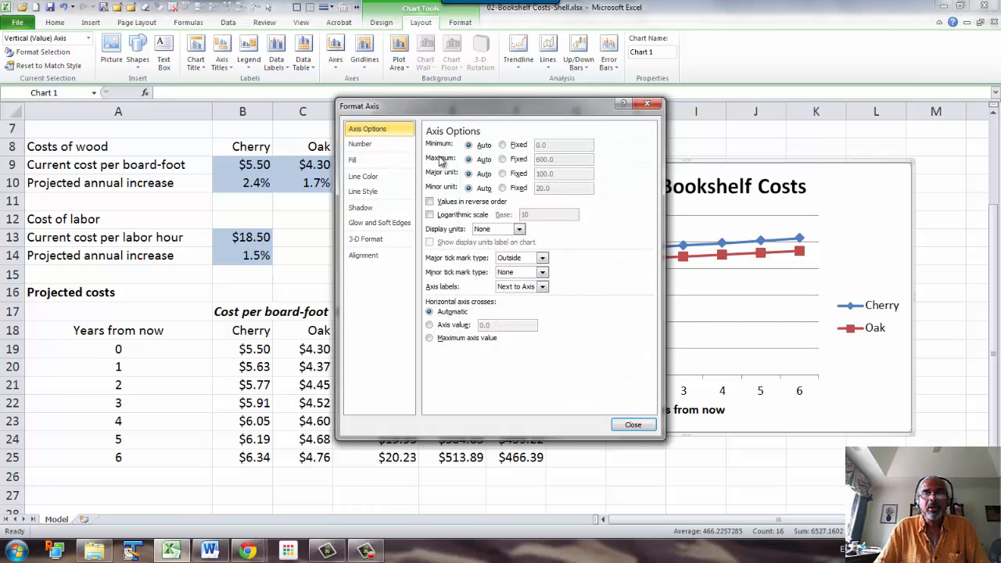
left_click(507, 145)
left_click(519, 147)
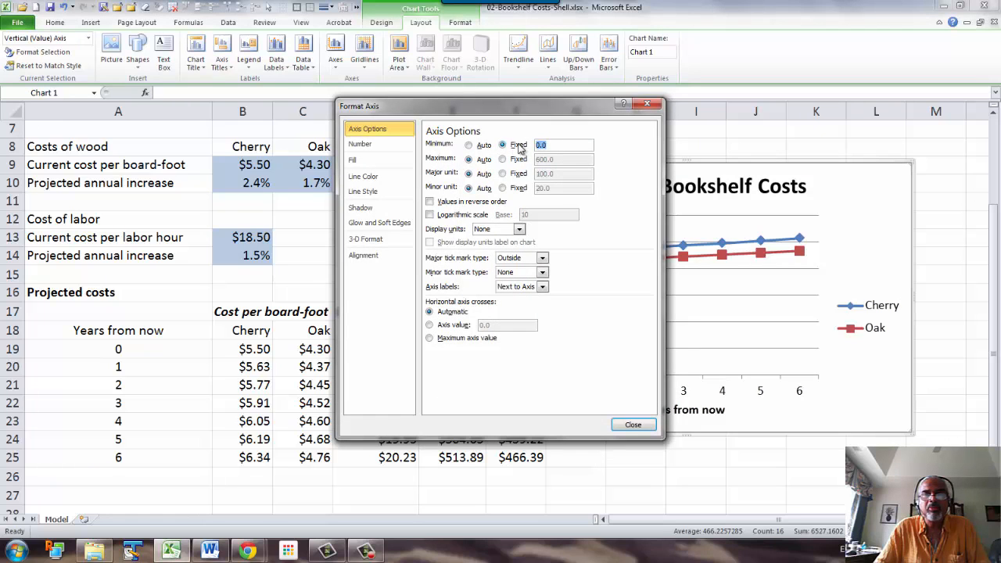
type("3")
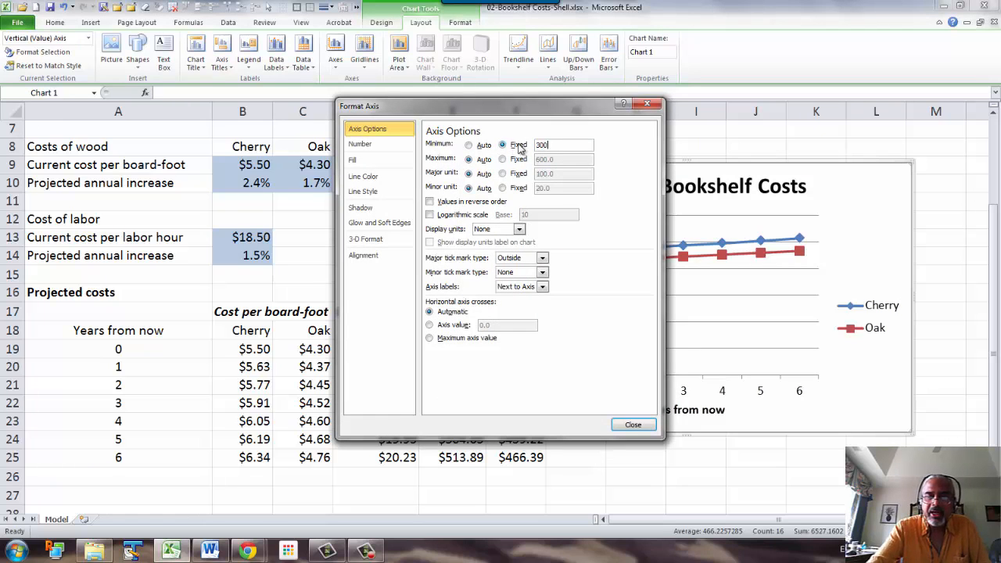
type("00")
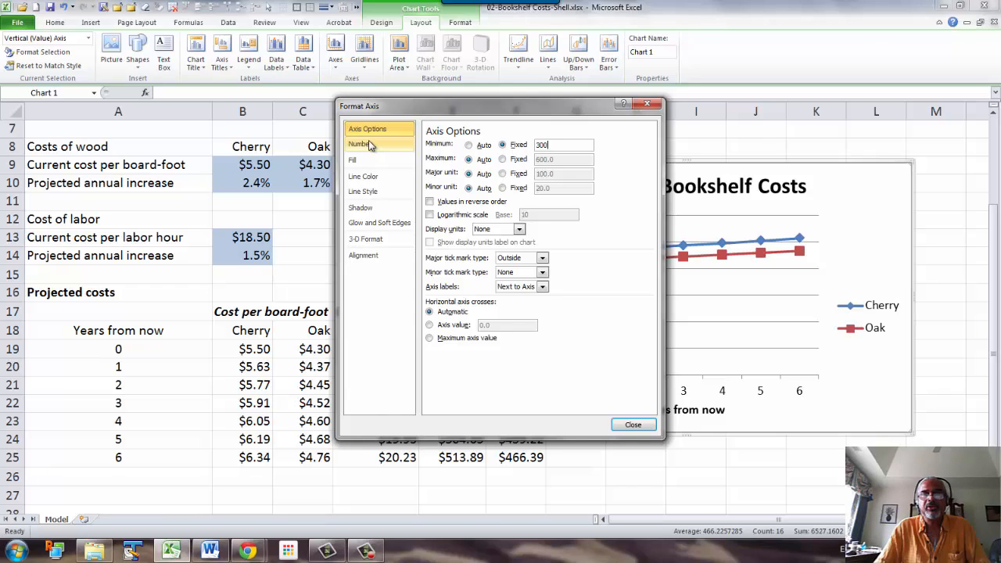
- Format the vertical axis numbers as currency with 0 decimal places and finish formatting the axis
left_click(365, 147)
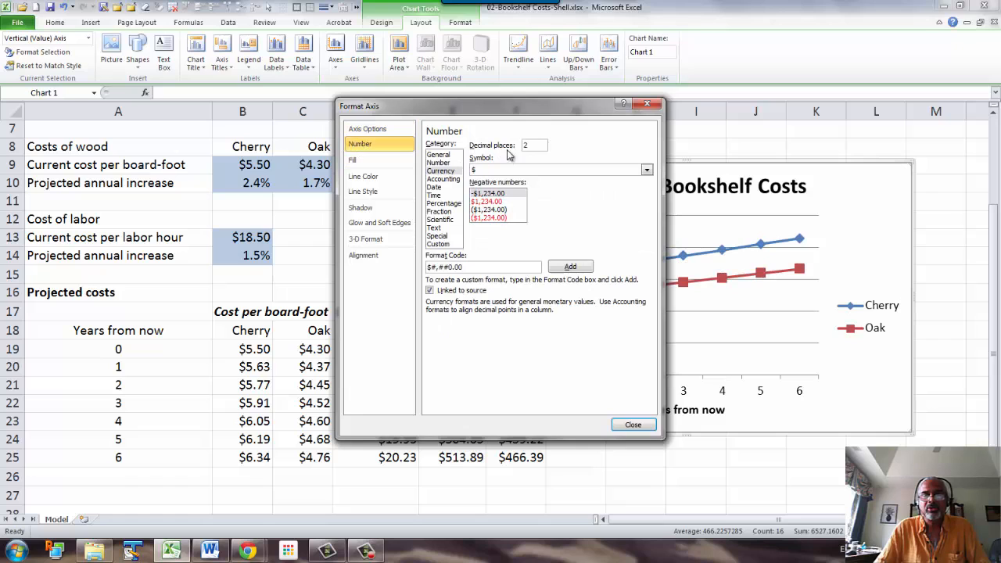
key("BackSpace")
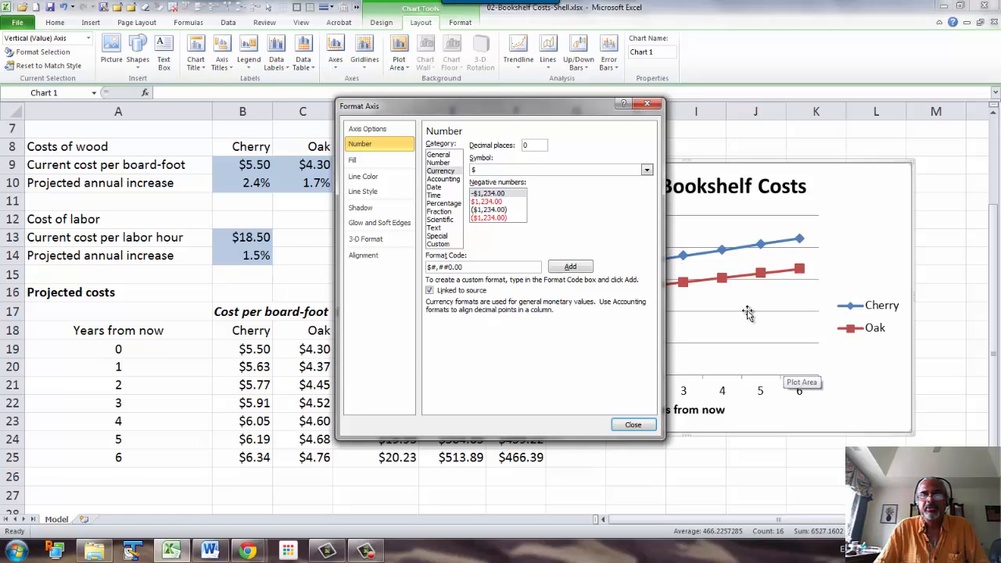
left_click(637, 426)
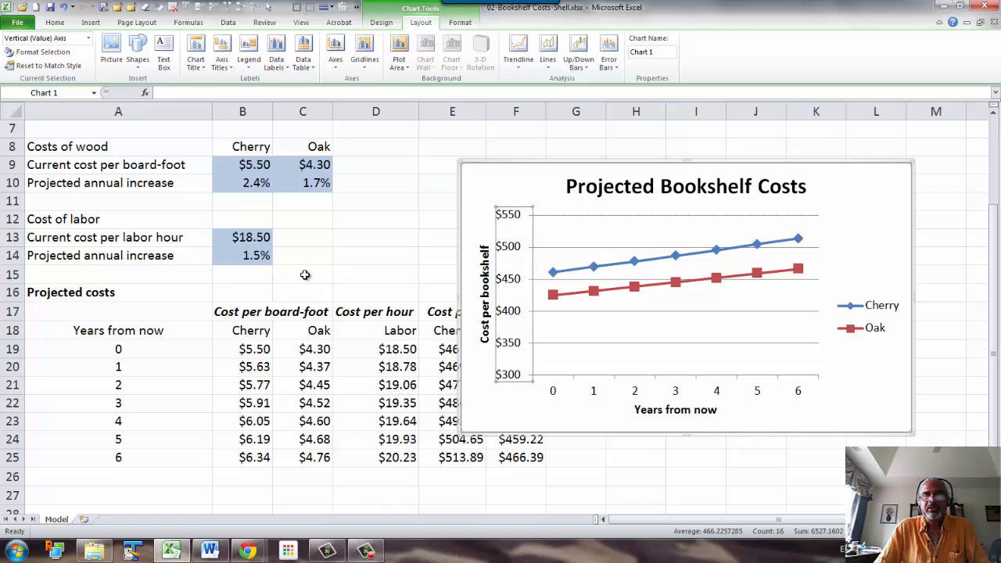
- Move the chart beside the inputs, starting in column D at row 2 and ending above the projected cost headings in row 17
scroll(305, 274, "up", 2)
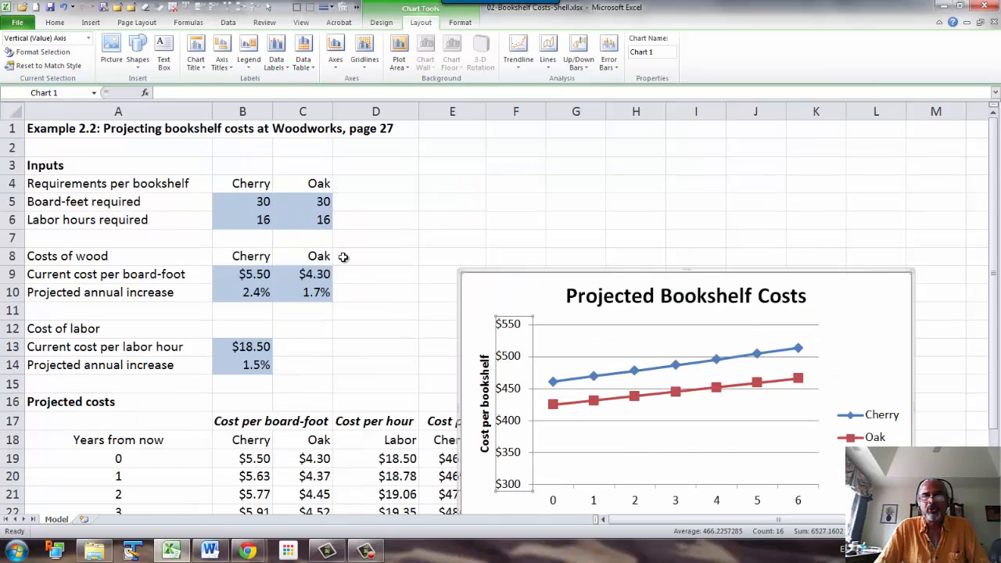
left_click_drag(679, 273, 562, 139)
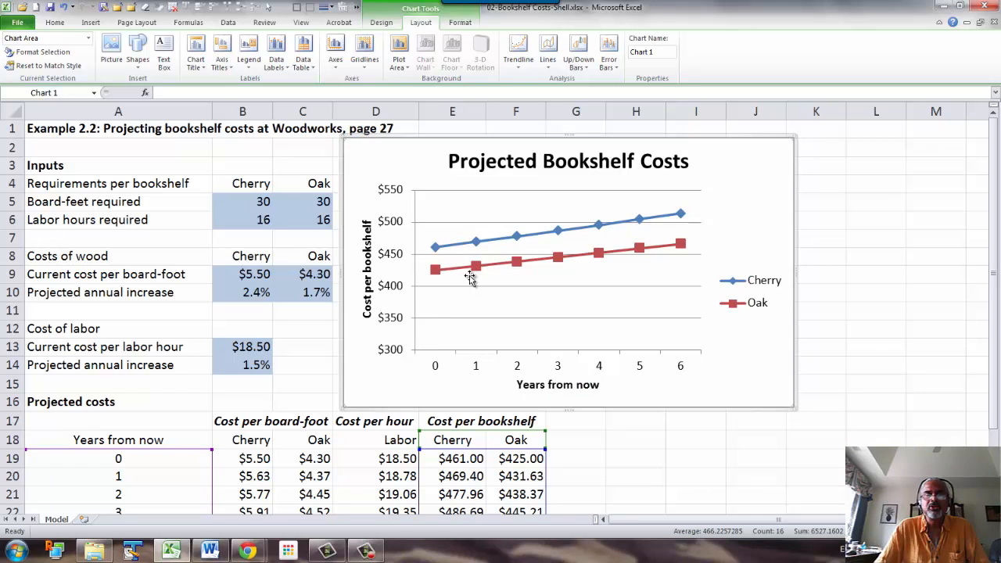
mouse_move(461, 249)
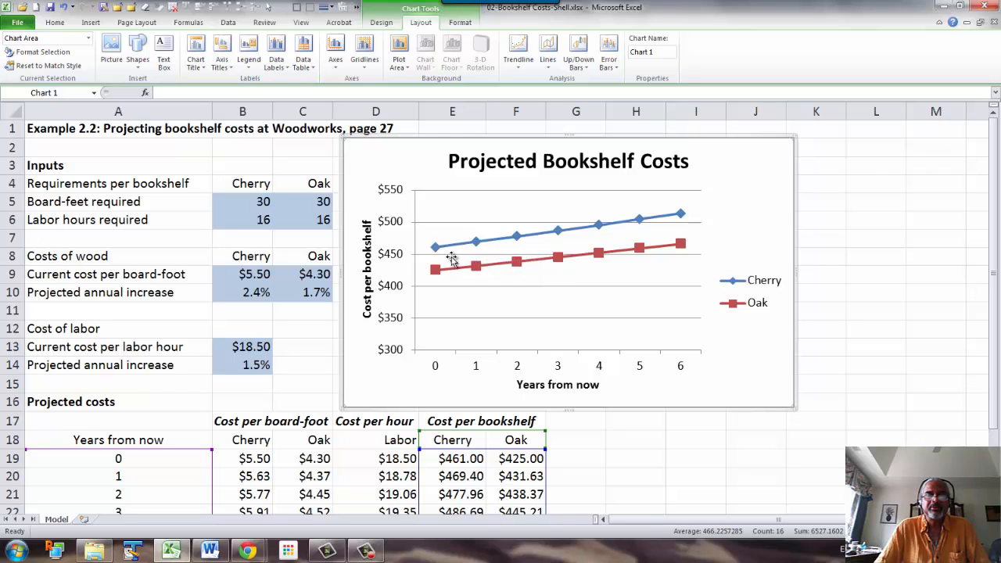